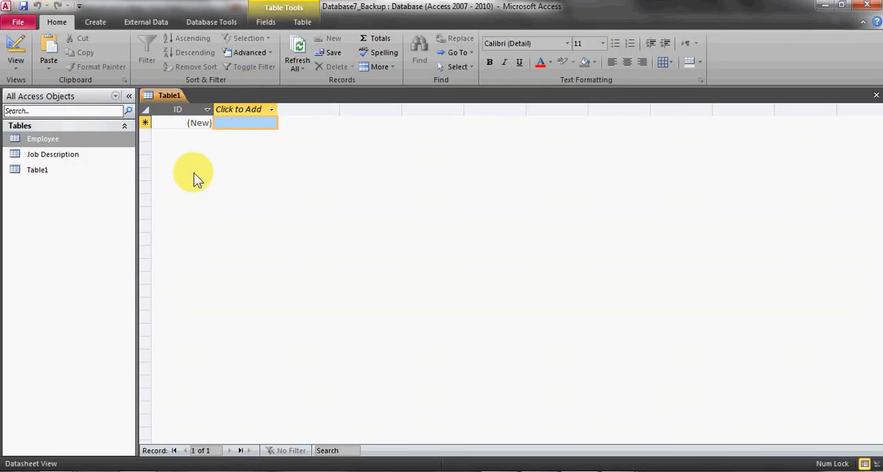
Open the new table in Design View, saving it under the name Customer
left_click(14, 61)
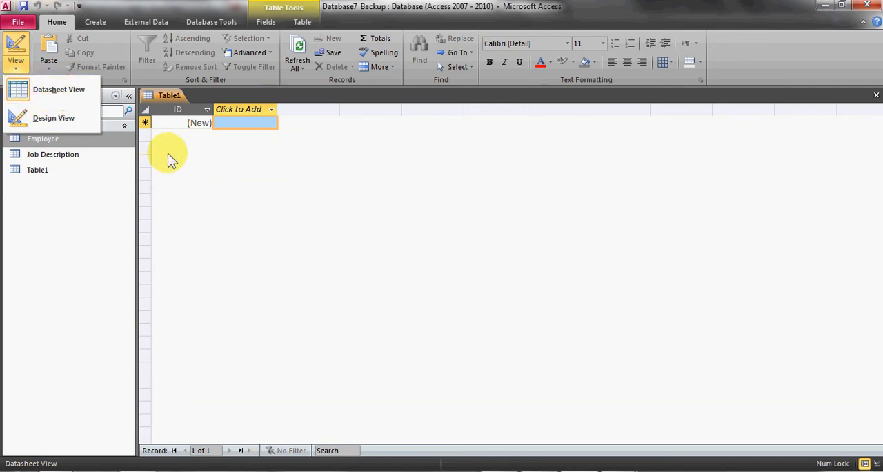
left_click(41, 121)
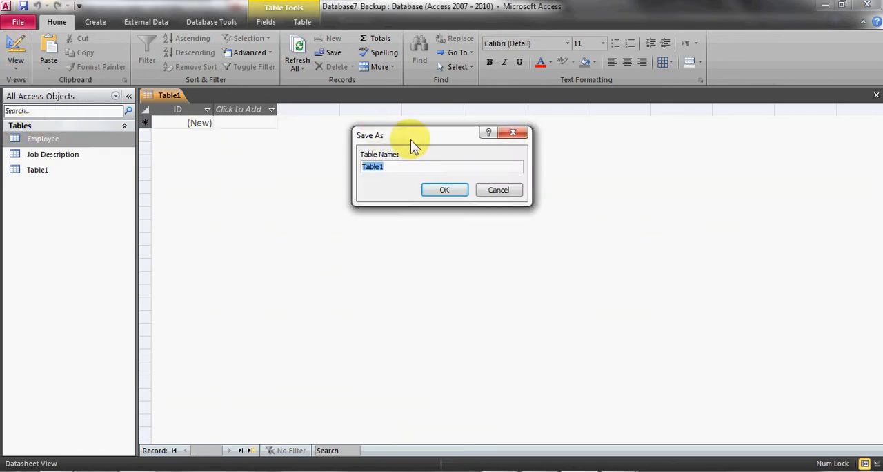
type("Customer")
left_click(440, 189)
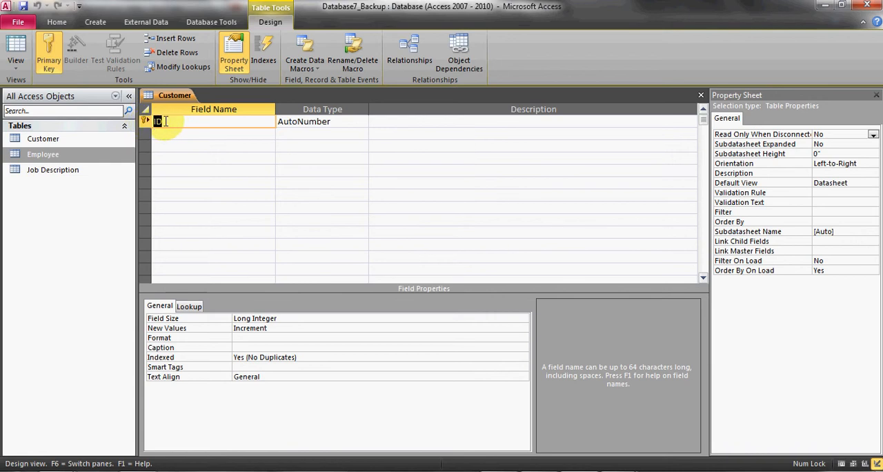
Rename the primary key field ID to CardNum and set its data type to Number
left_click(170, 117)
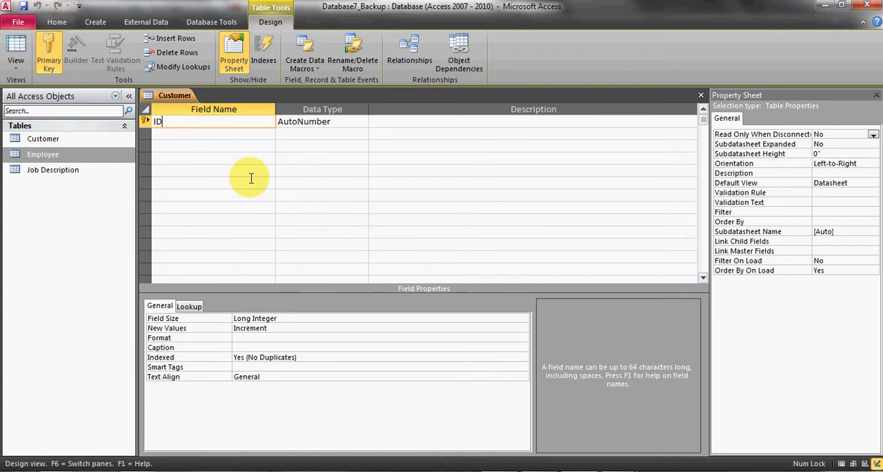
key("BackSpace")
key("BackSpace")
type("CardNum")
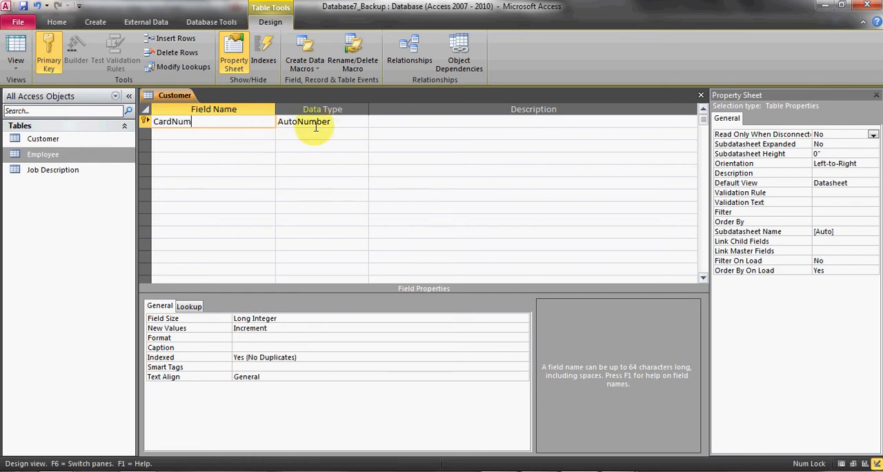
left_click(363, 123)
left_click(325, 159)
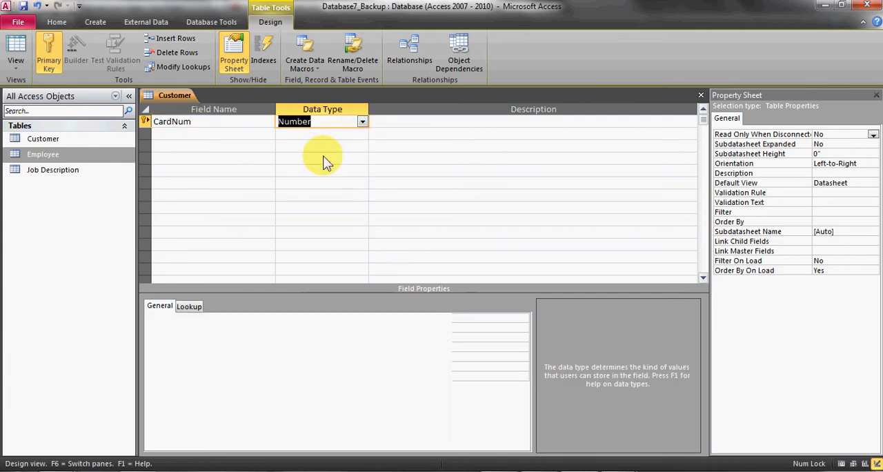
Add the fields CustomerFirst and CustomerLast below CardNum, both with the Text data type
left_click(242, 132)
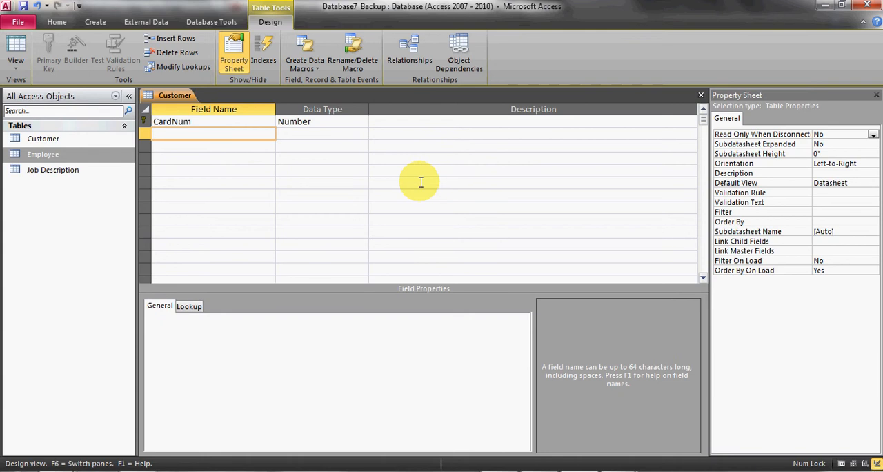
type("CustomerFirst")
key("Return")
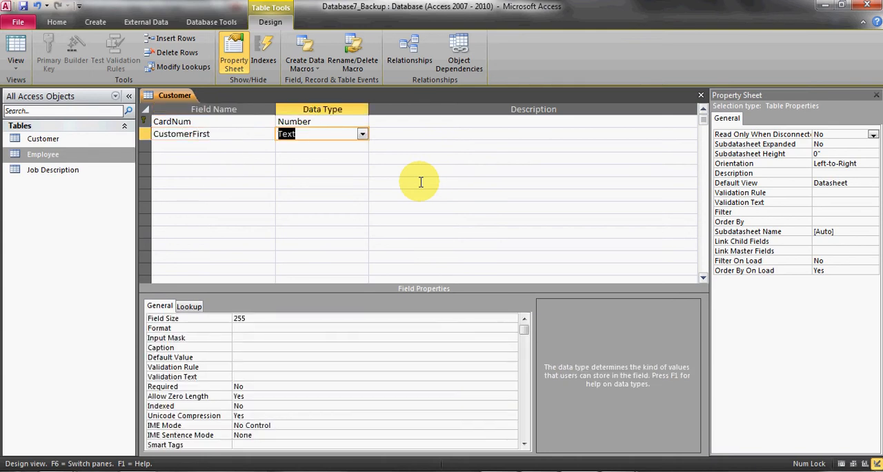
key("Return")
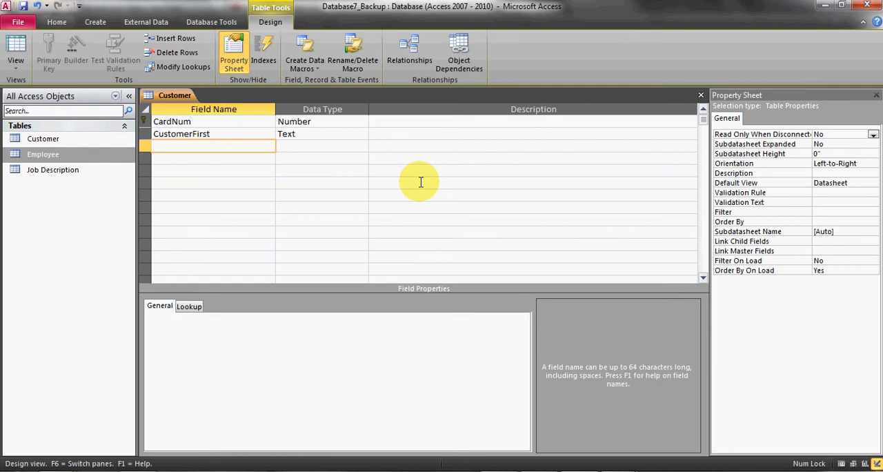
type("CustomerLast")
key("Return")
key("Return")
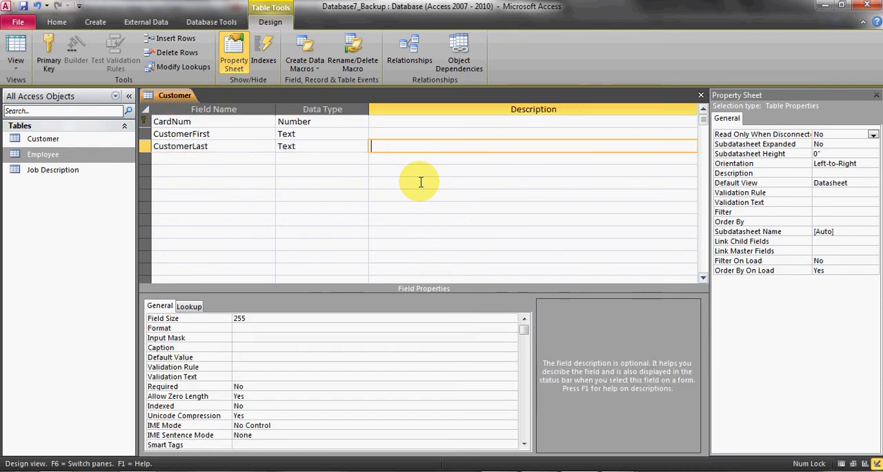
key("Return")
Add a CustomerPhone field below CustomerLast with the Text data type
type("CustomerP")
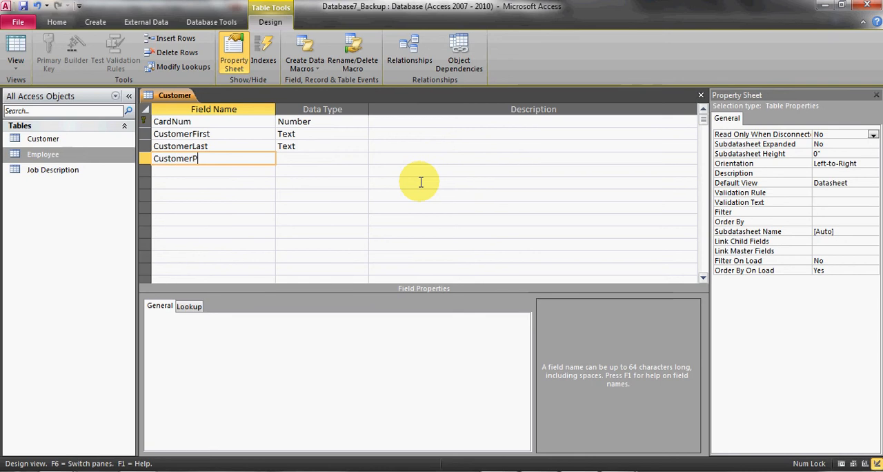
type("hone")
key("Return")
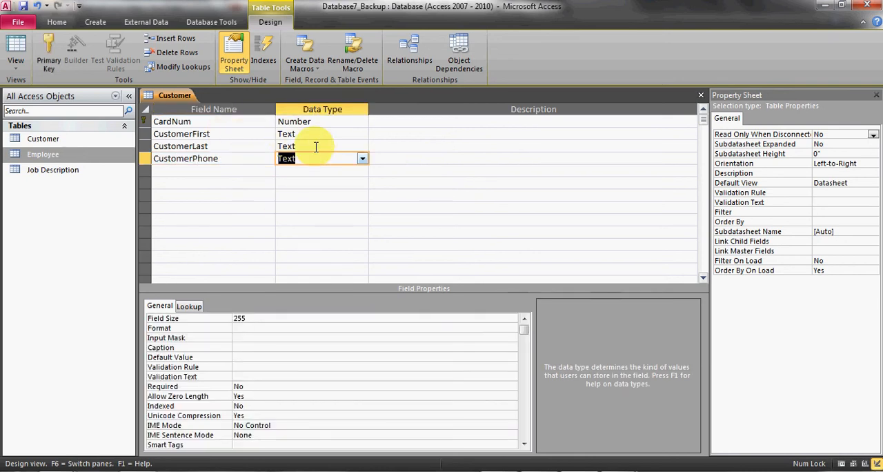
left_click(360, 159)
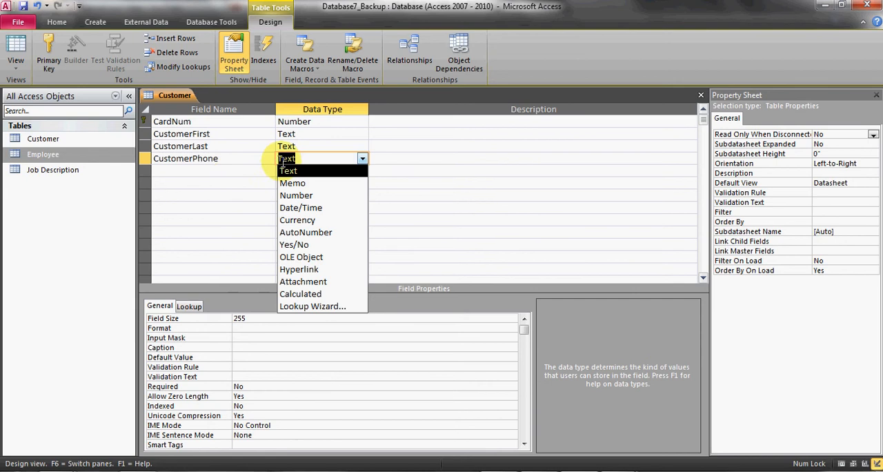
left_click(256, 158)
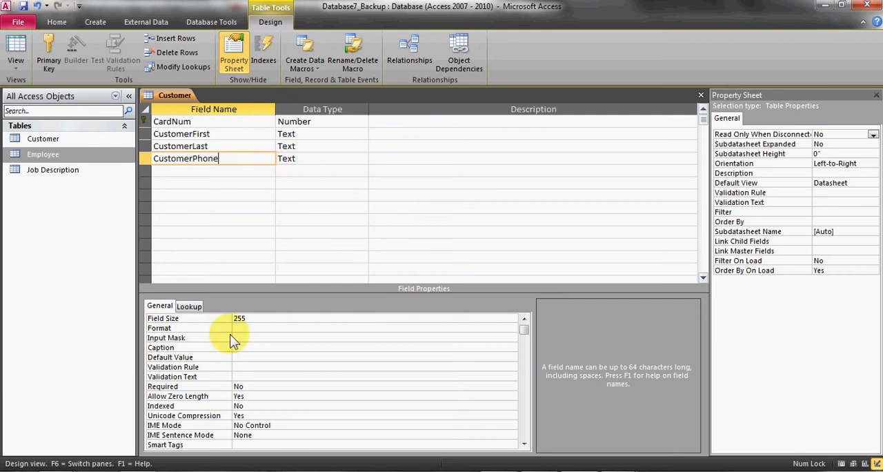
Give CustomerPhone the Phone Number input mask, storing data with the symbols in the mask, and save the table
left_click(273, 338)
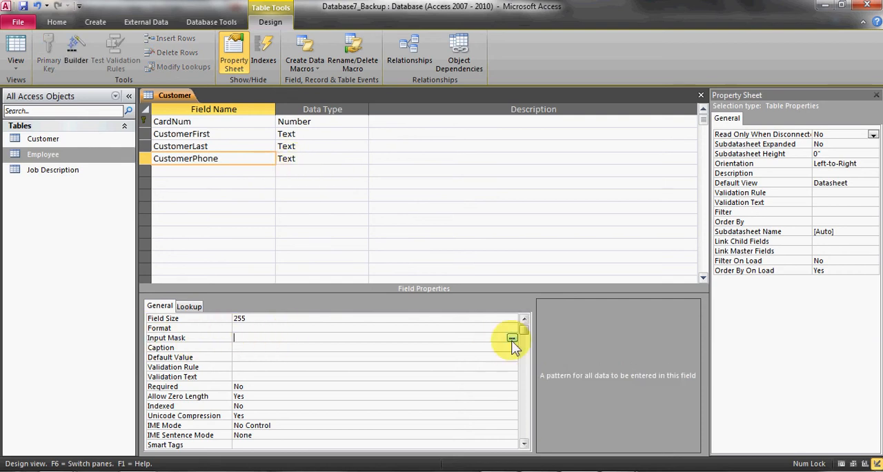
left_click(512, 339)
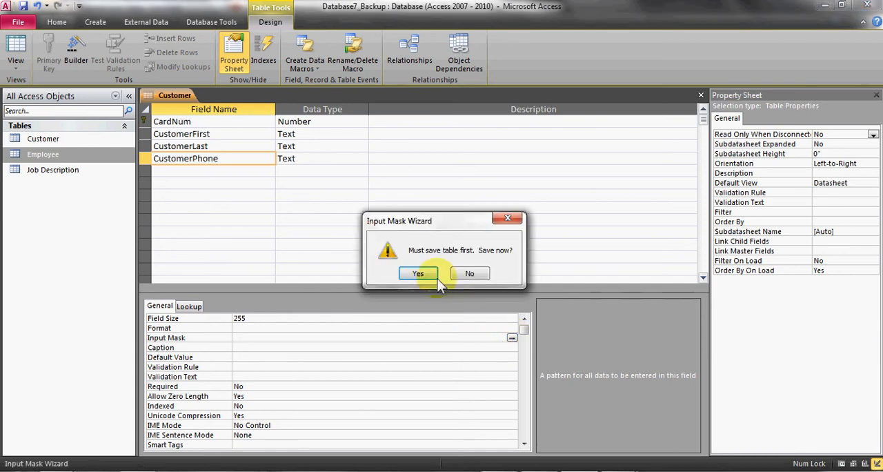
left_click(418, 274)
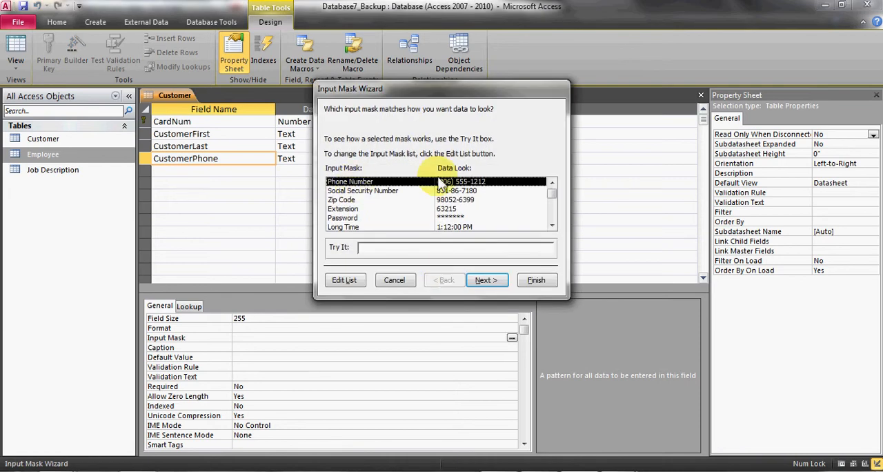
left_click(491, 282)
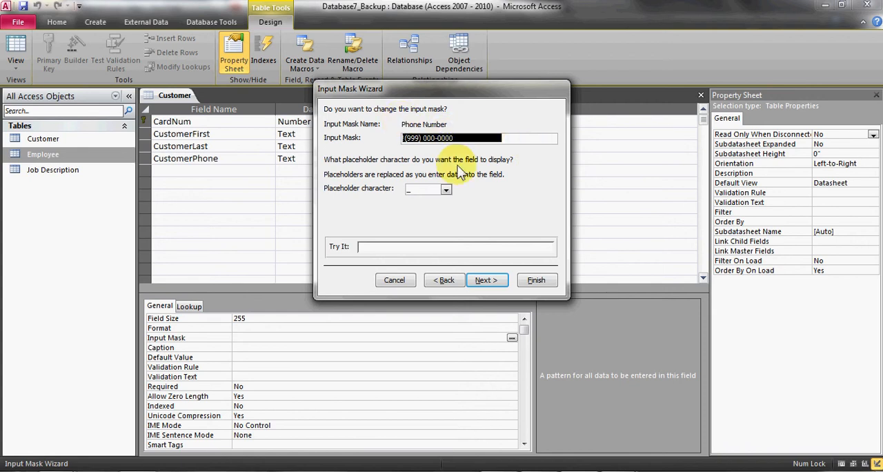
left_click(494, 282)
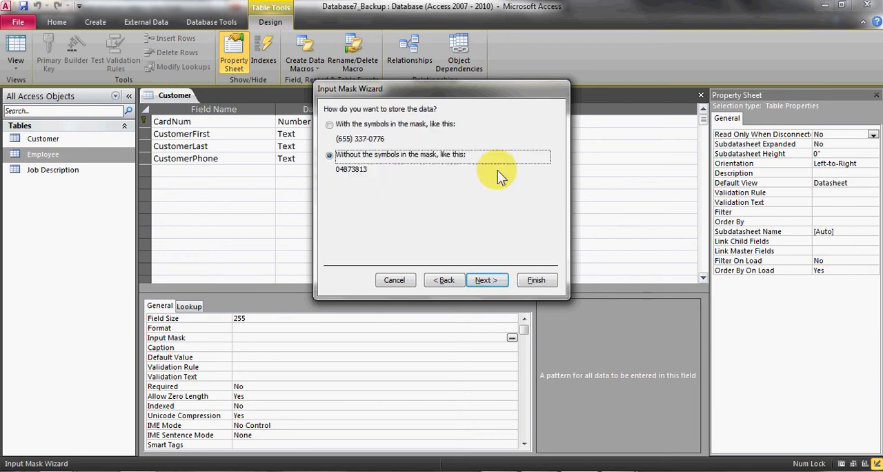
left_click(331, 127)
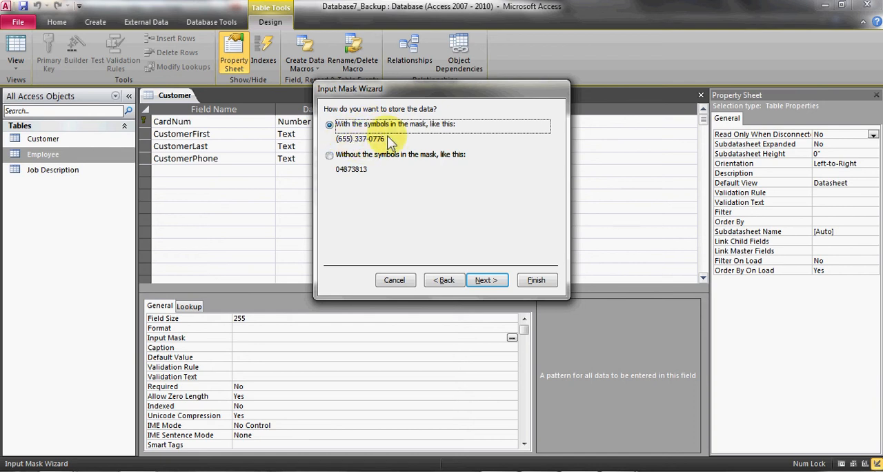
left_click(486, 283)
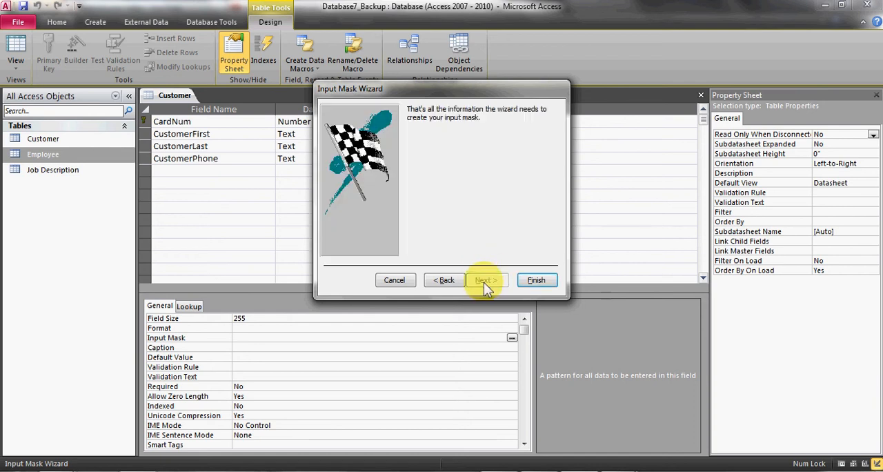
left_click(538, 281)
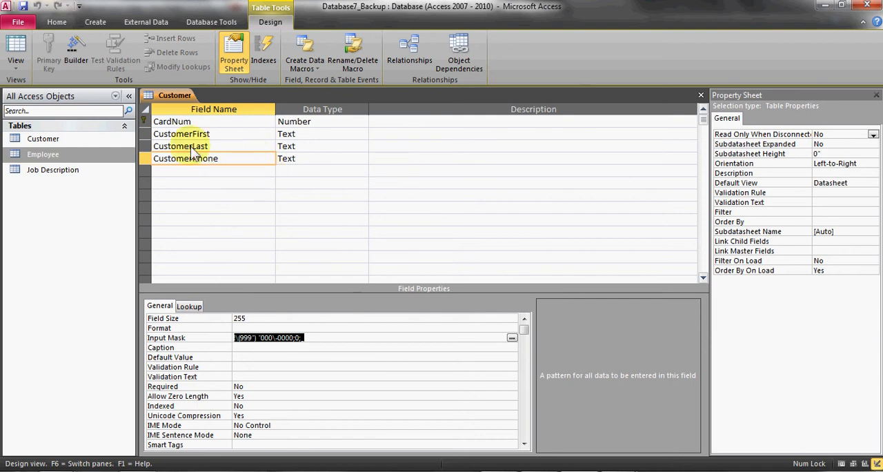
left_click(24, 6)
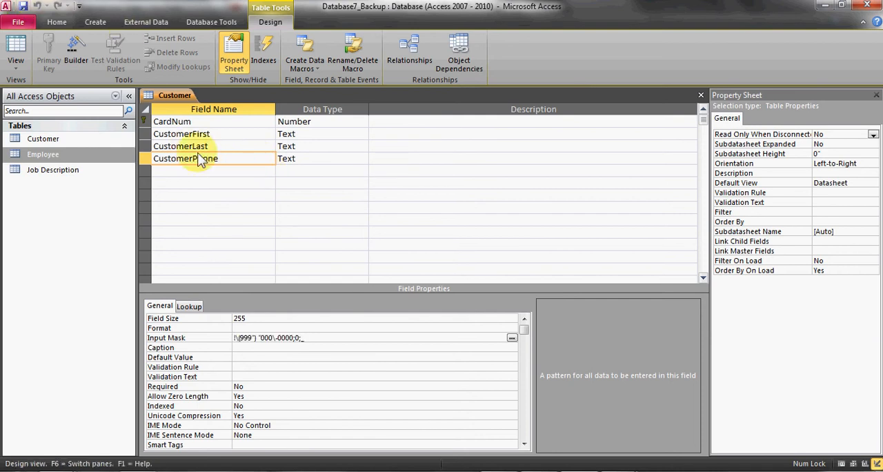
In the Customer table's Datasheet View, enter the first customer's card number, first name and last name
left_click(16, 46)
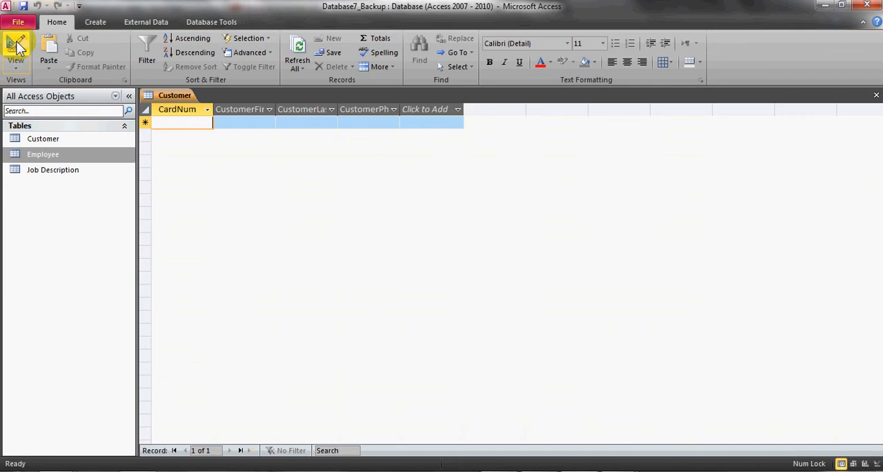
left_click(16, 61)
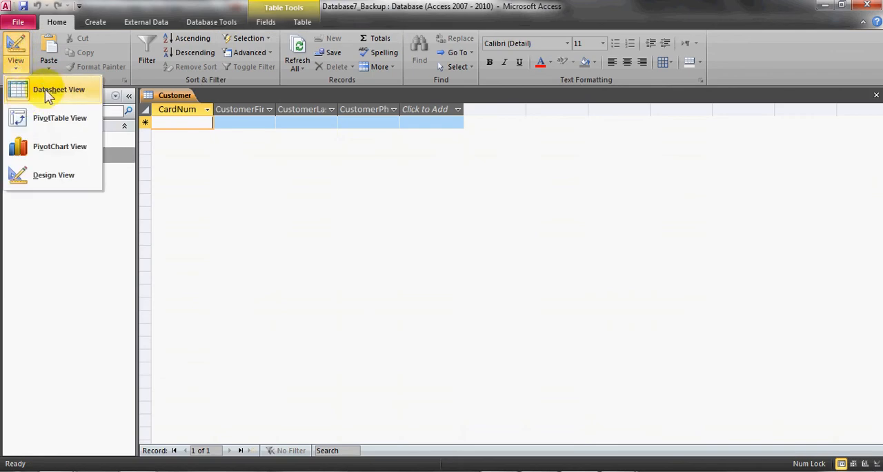
left_click(207, 132)
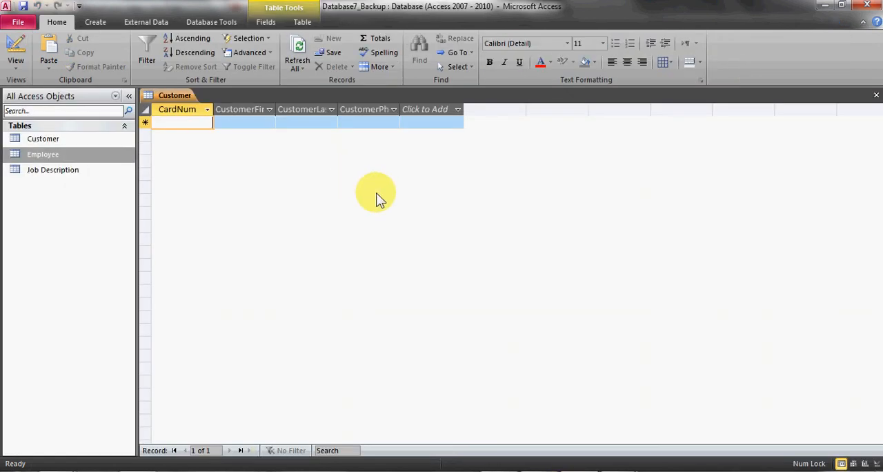
type("88923")
key("Tab")
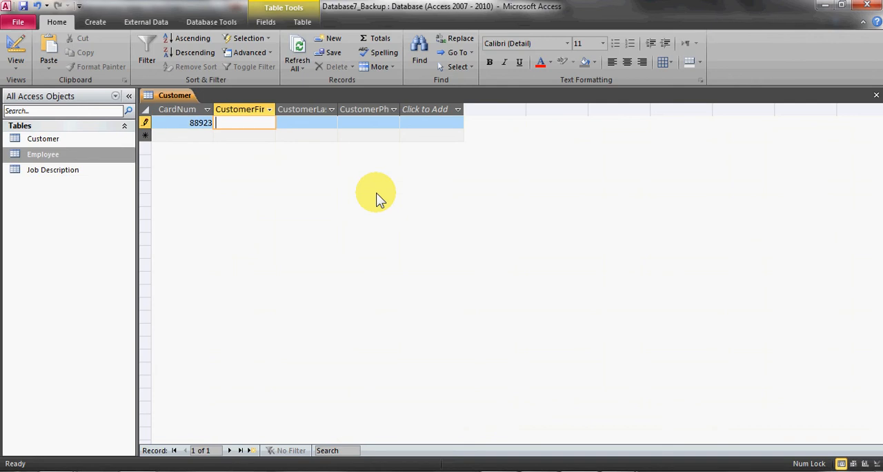
key("Tab")
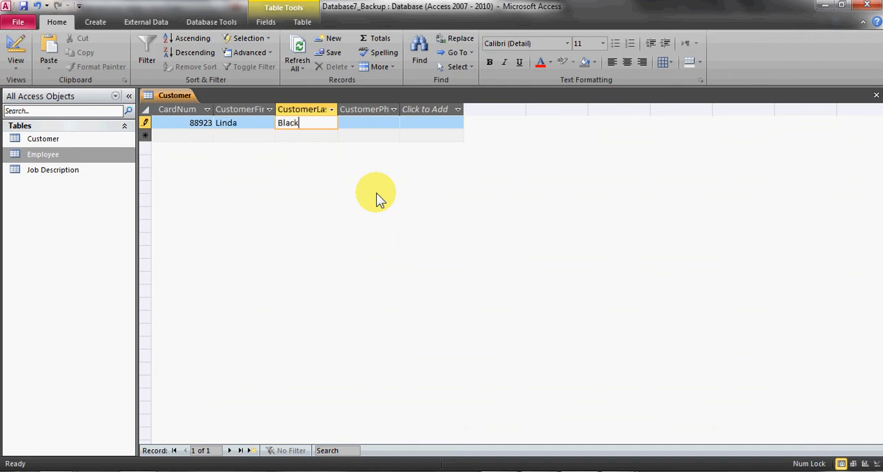
key("Tab")
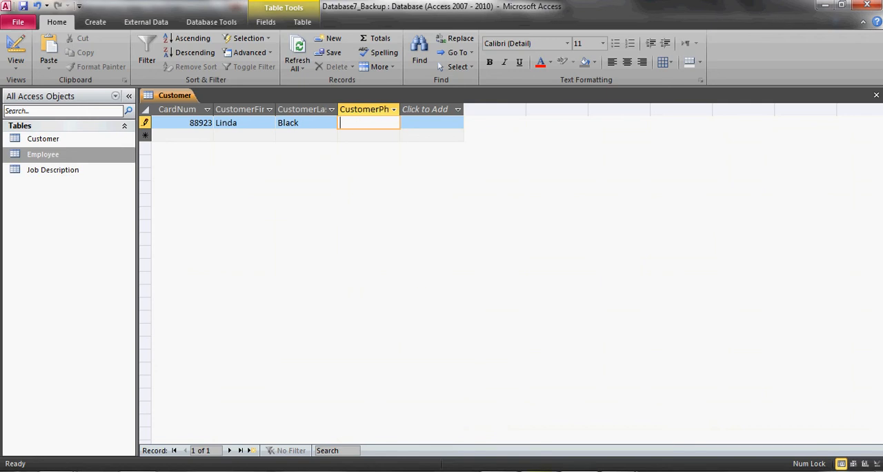
Look up the customer's phone number in the Excel transactions sheet and enter it in the Access record's CustomerPhone field
key("alt+Tab")
key("alt+Tab")
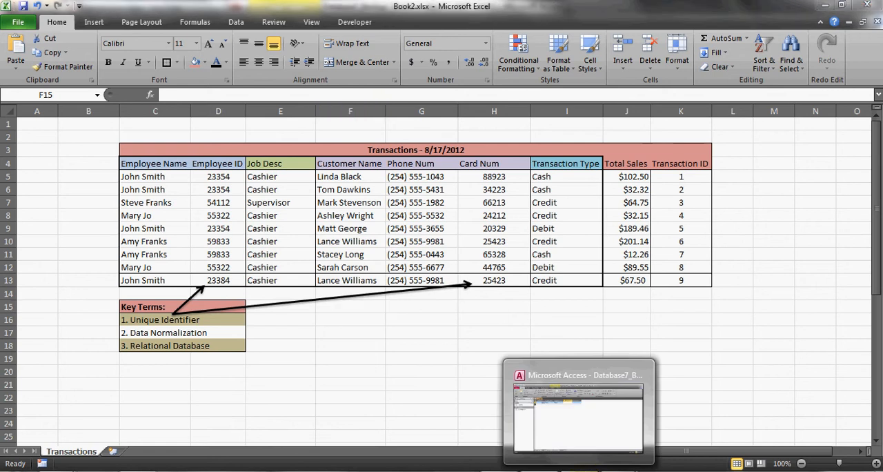
type("254) ")
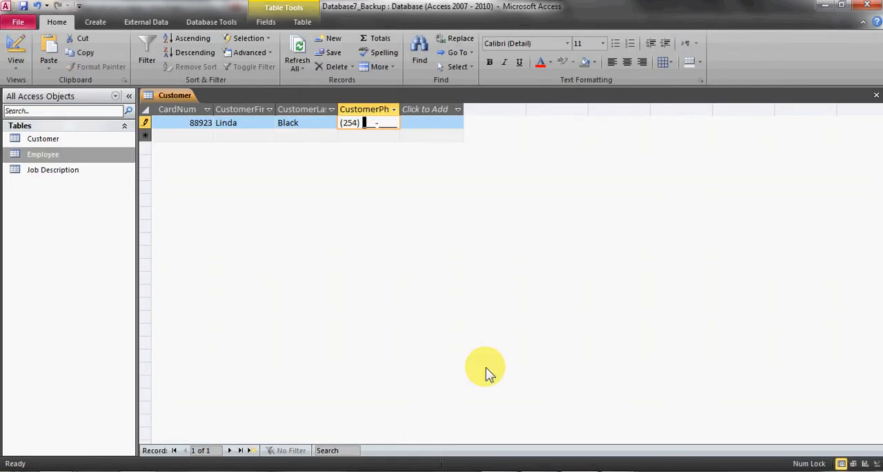
type("555-1043")
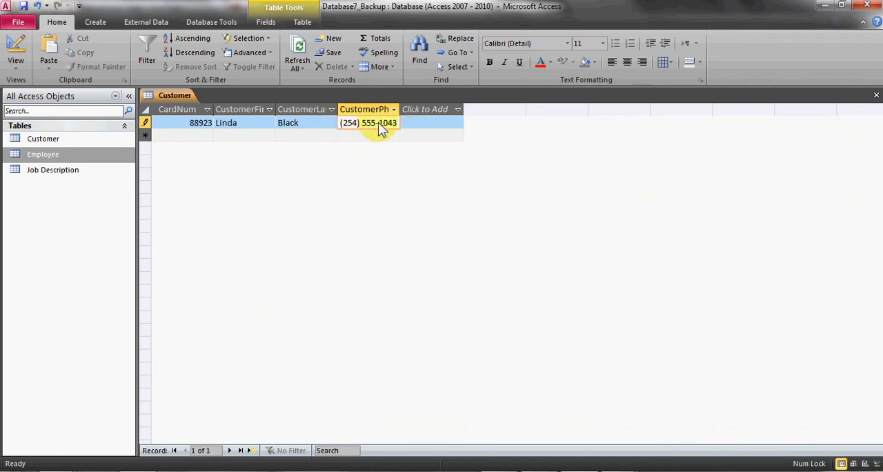
key("Tab")
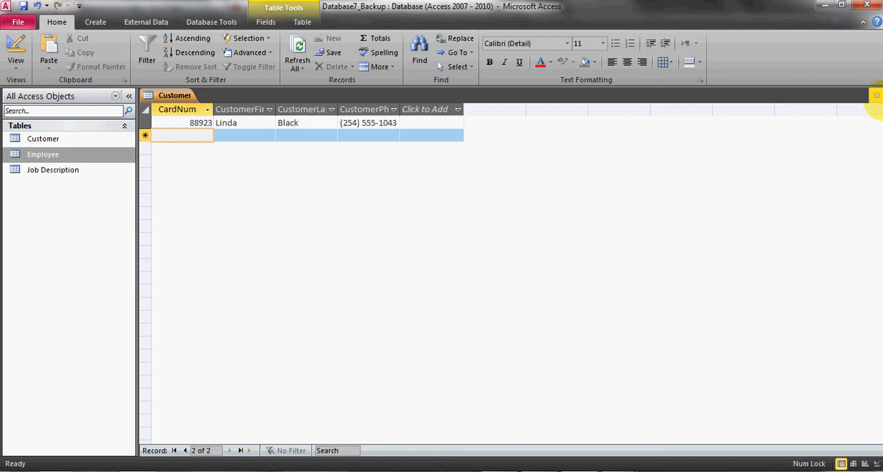
Close the Customer table and create a new blank table
left_click(876, 100)
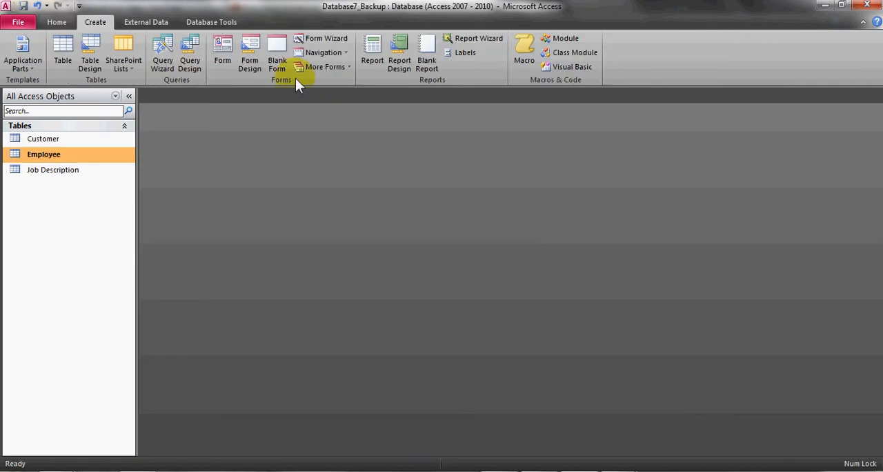
left_click(67, 58)
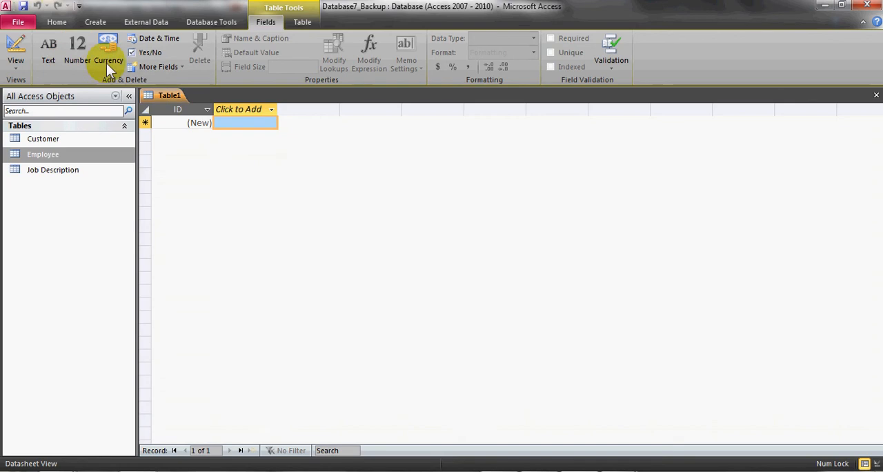
Save the new table as Transaction Type, opening it in Design View, and rename its ID field to TTypeID
left_click(22, 6)
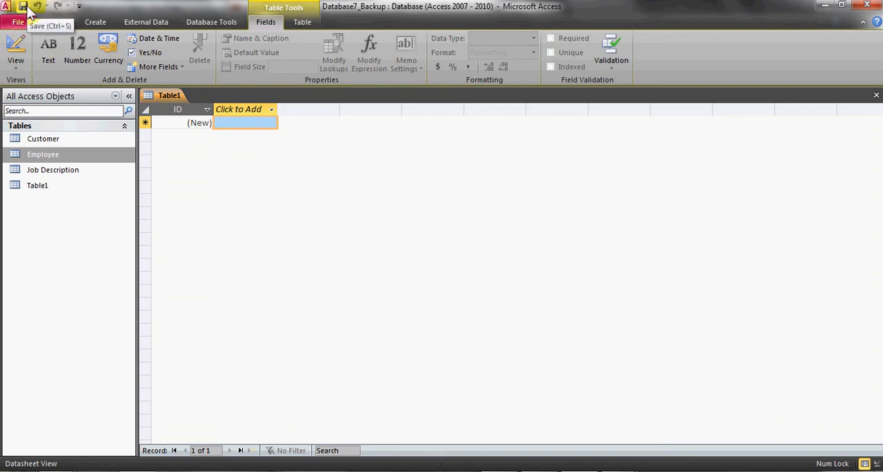
left_click(23, 43)
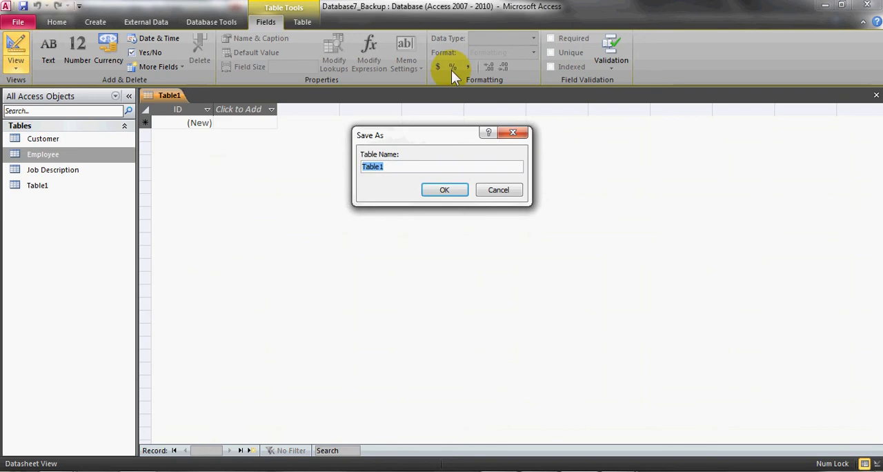
type("Transaction ")
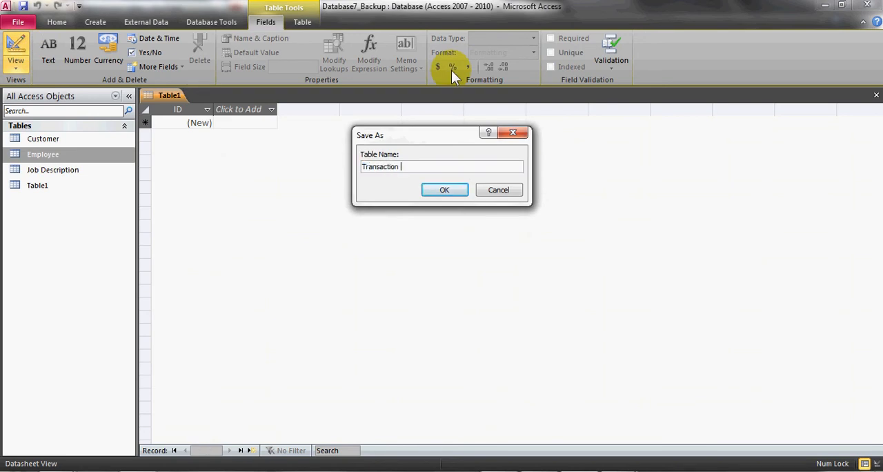
type("Type")
key("Return")
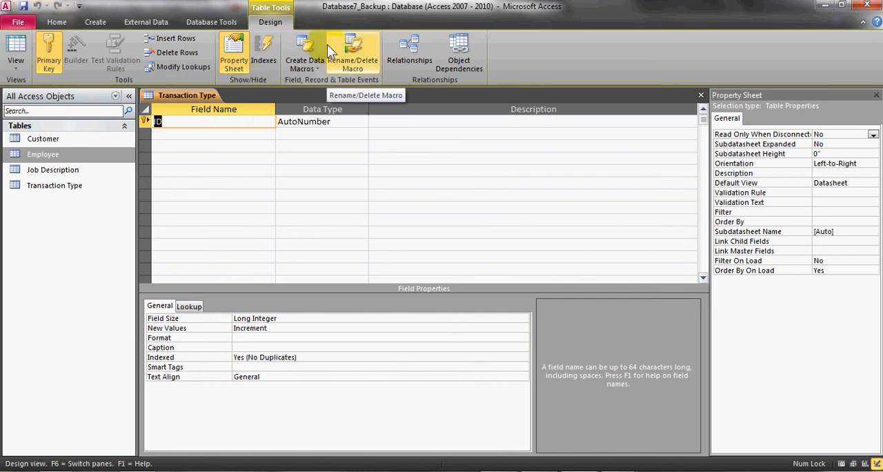
type("TTypeID")
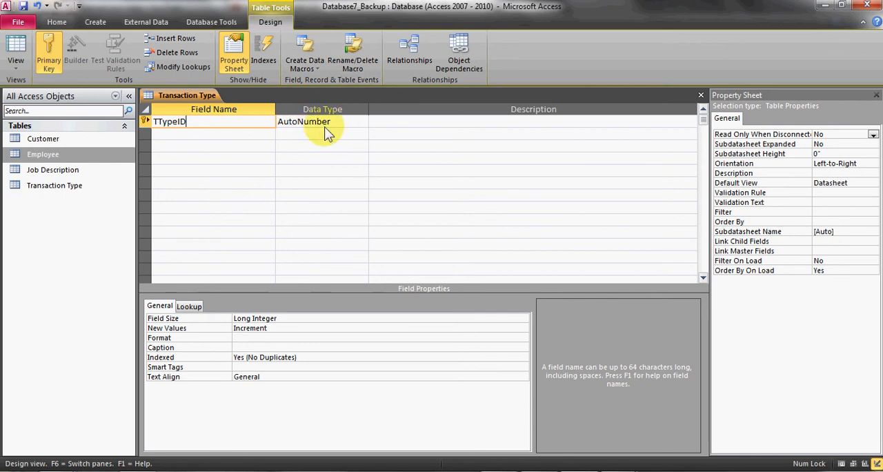
Add a Transaction Type field with the Text data type below TTypeID
left_click(196, 134)
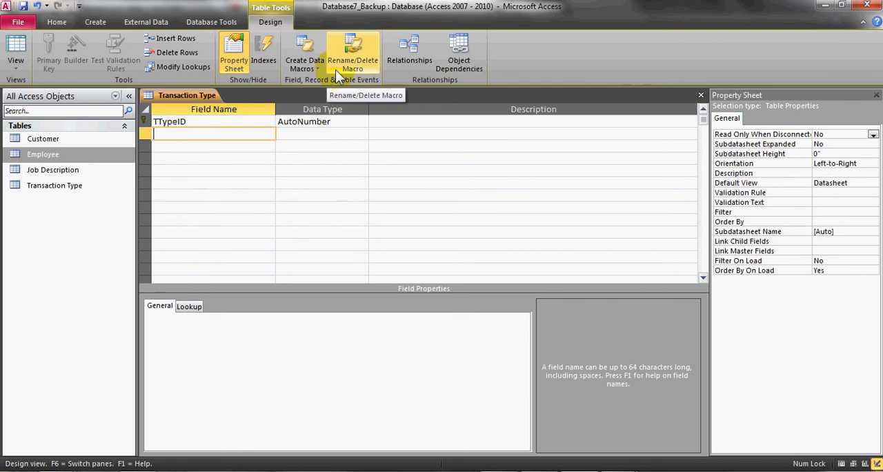
type("Tran")
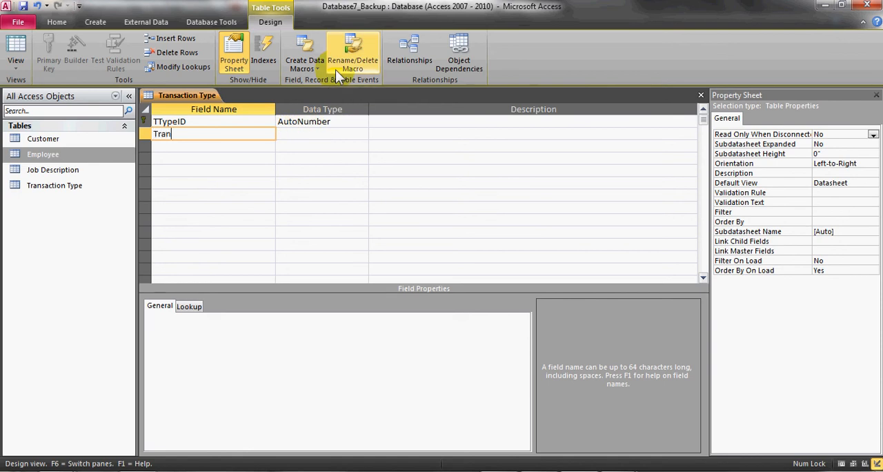
type("saction Type")
key("Tab")
key("Tab")
key("Left")
key("Down")
key("Down")
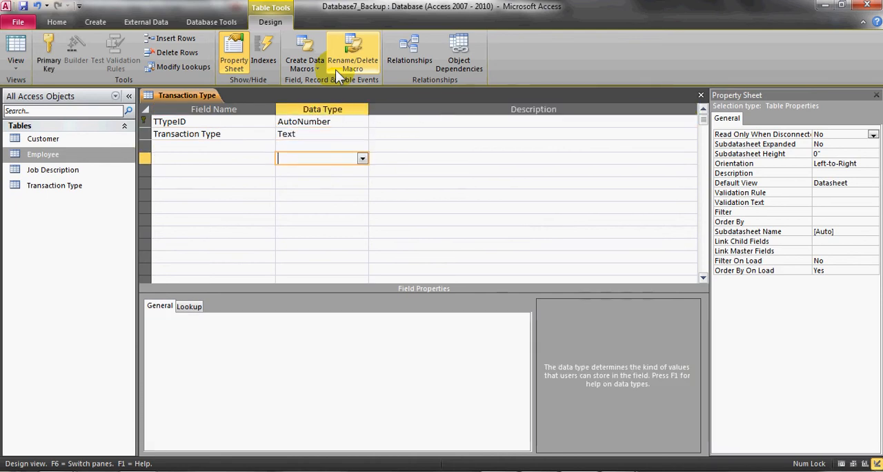
Add a Transaction Desc field below Transaction Type and set its data type to Memo
key("Left")
key("Up")
type("Trans")
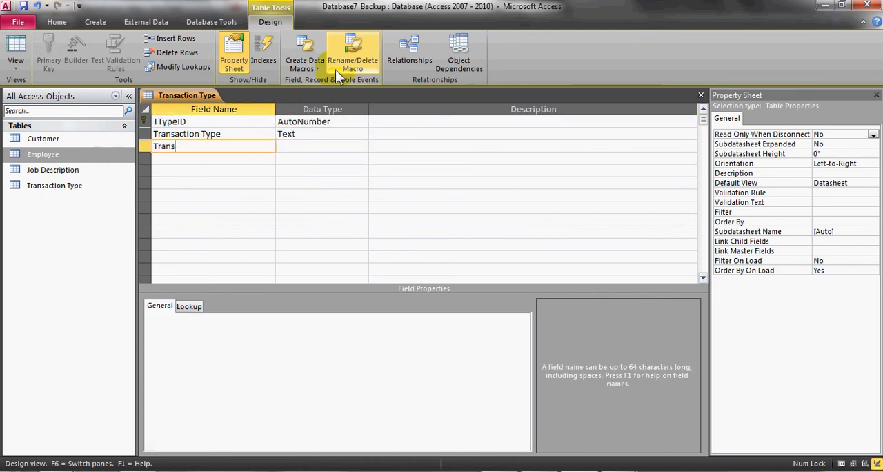
type("action Desc")
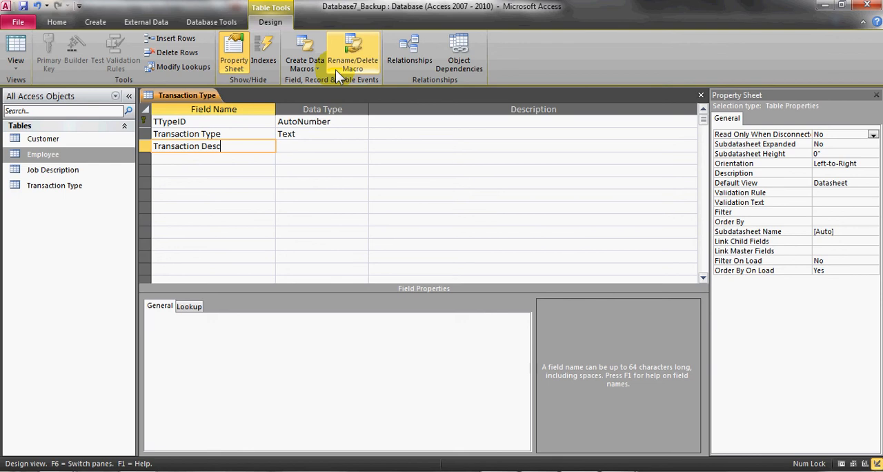
key("Tab")
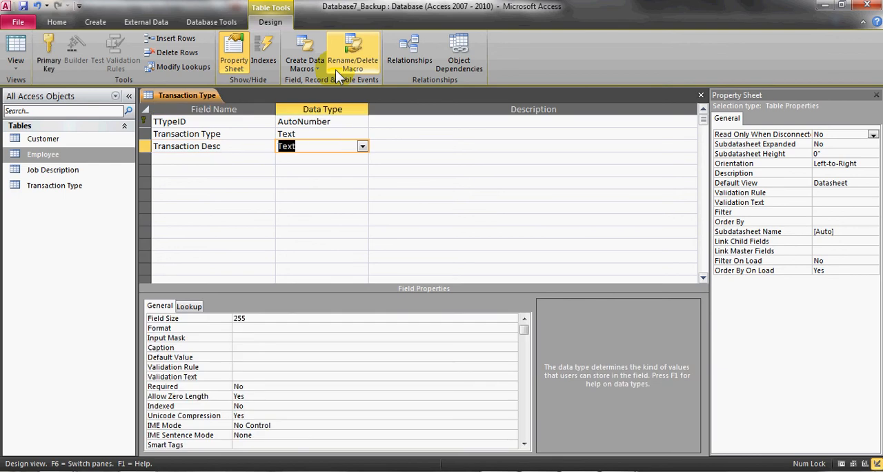
left_click(310, 136)
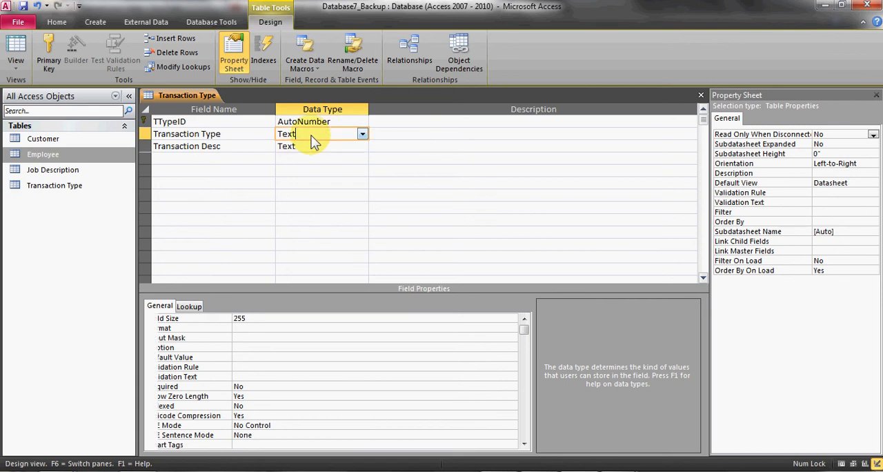
left_click(363, 145)
left_click(327, 169)
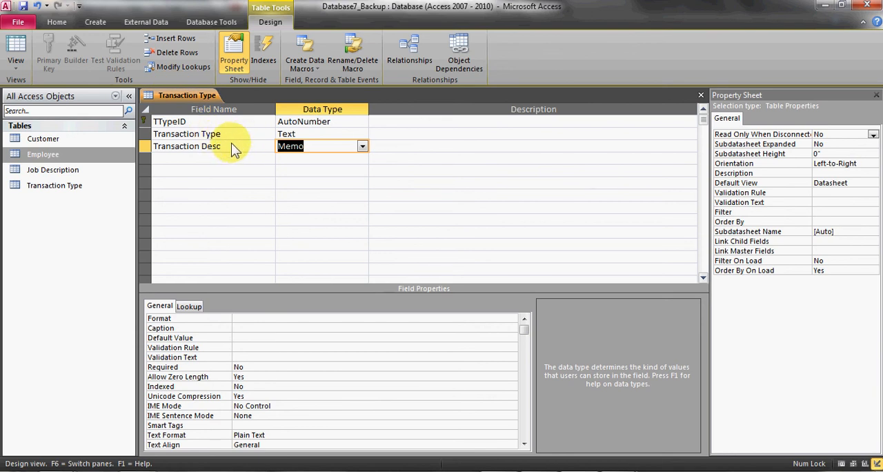
Save the table and show it in Datasheet View, then check the transactions sheet in Excel and return to Access
left_click(15, 55)
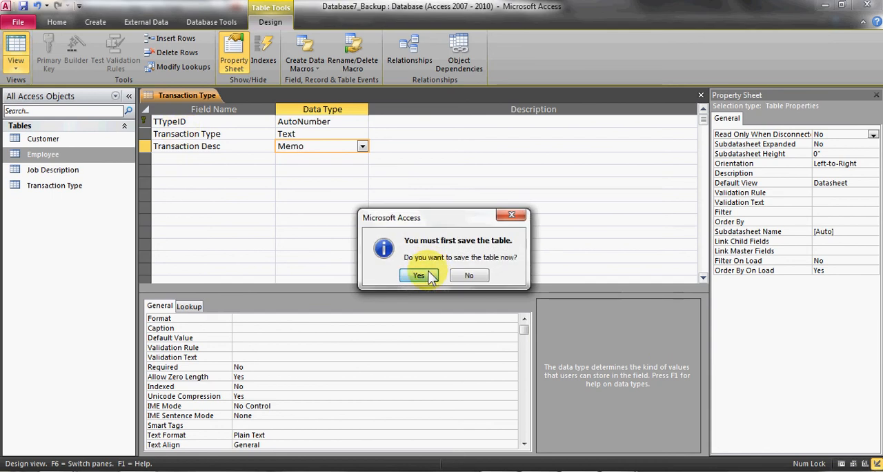
left_click(420, 274)
left_click(255, 123)
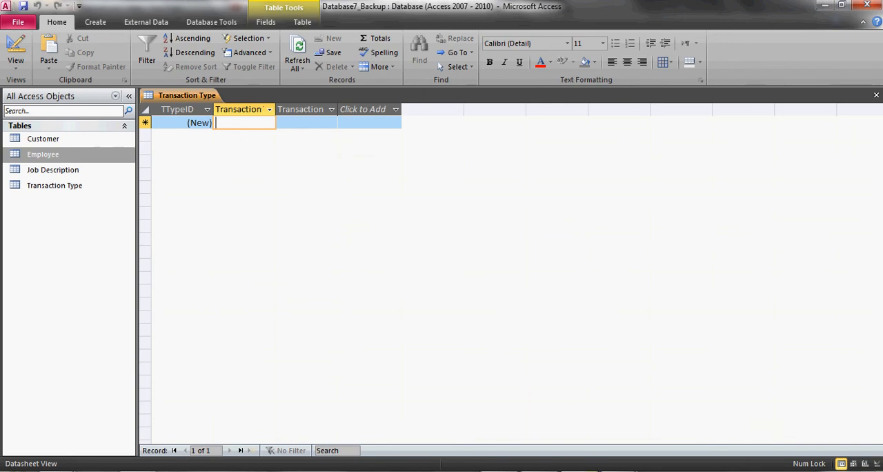
left_click(578, 471)
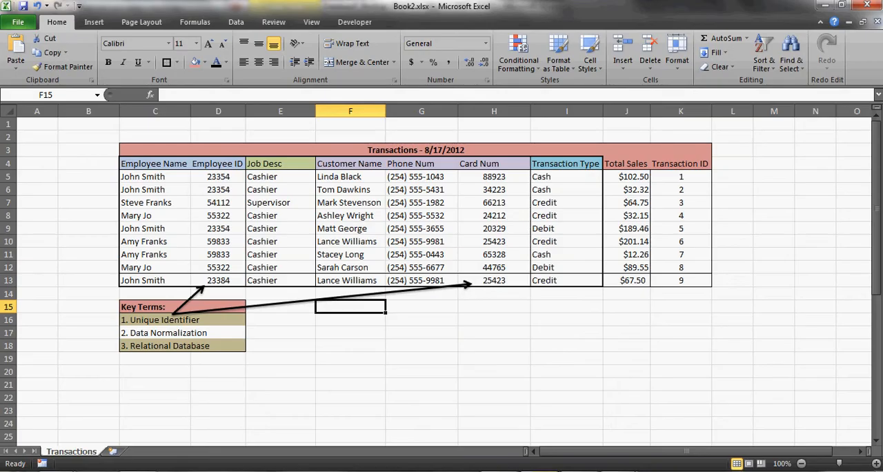
key("alt+Tab")
Enter the first record with transaction type Cashier and description "Rings up Transactions"
type("Cashier")
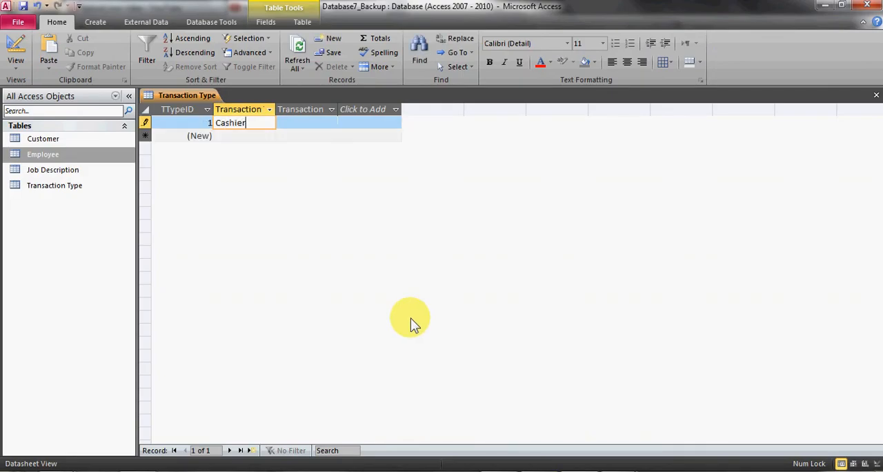
key("Tab")
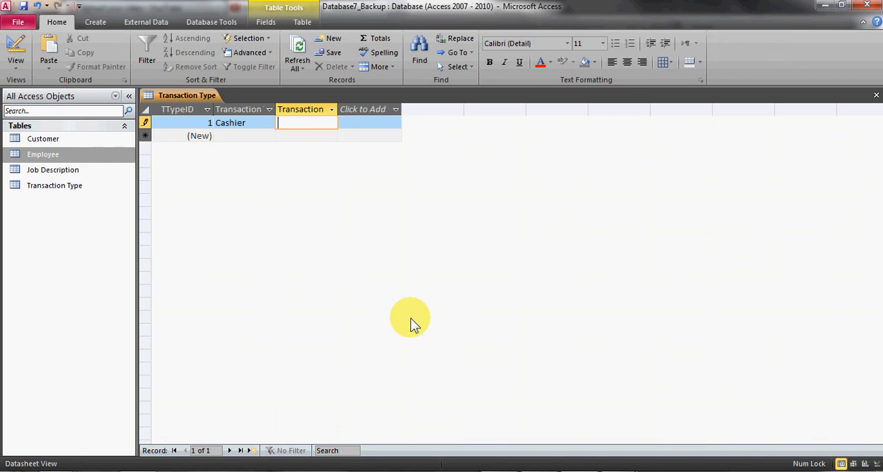
type("Rings up ")
type("Transactions")
key("Tab")
key("Tab")
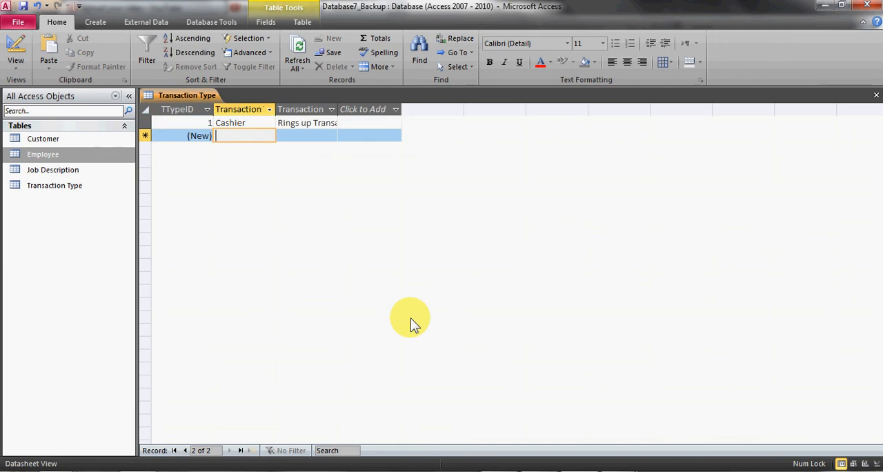
Inspect the Transaction Type field's Required property in Design View, then return to Datasheet View
left_click(15, 47)
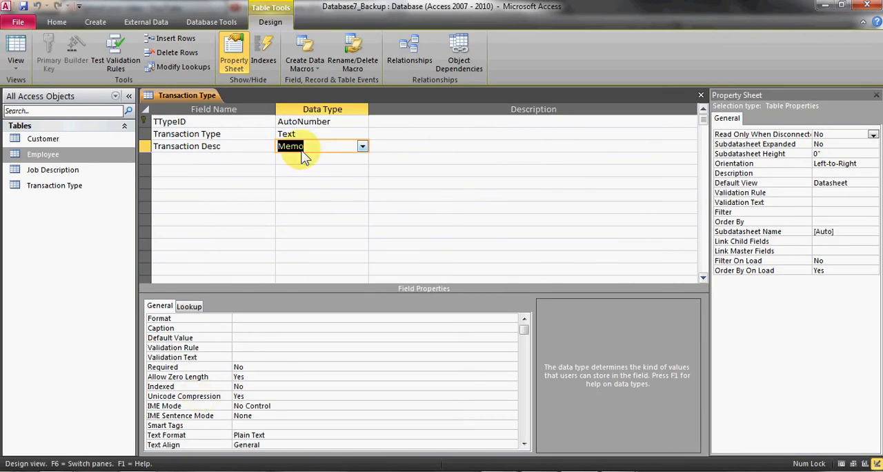
left_click(290, 133)
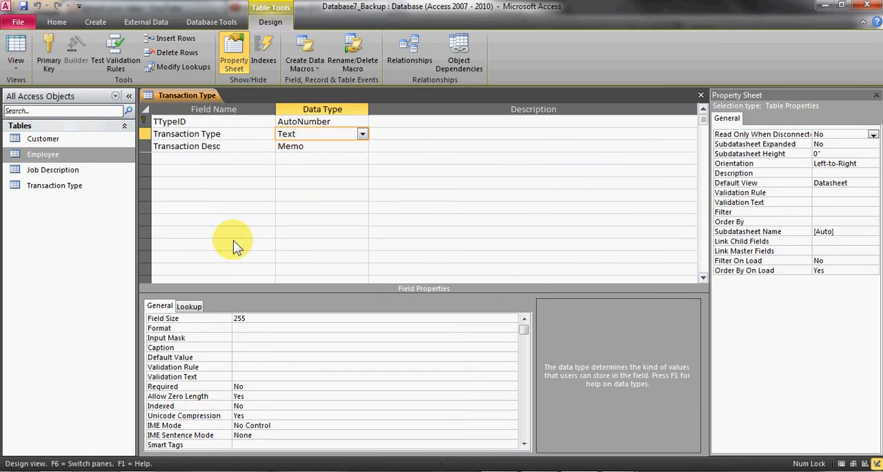
left_click(258, 388)
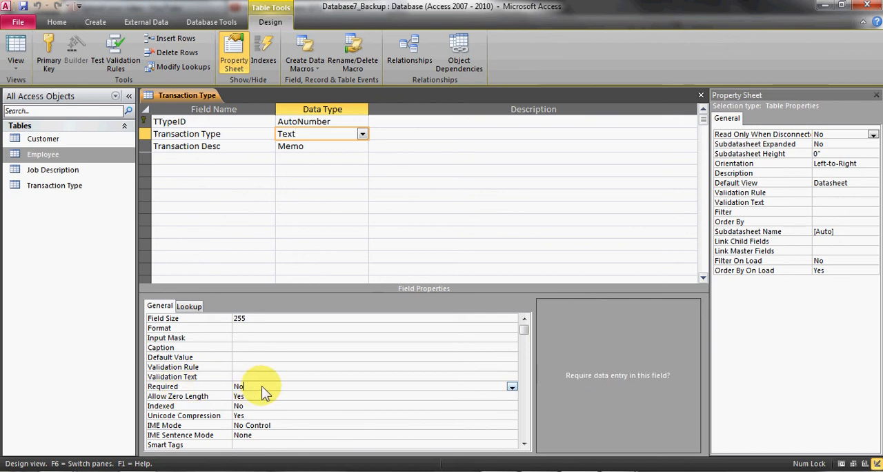
left_click(512, 387)
left_click(512, 387)
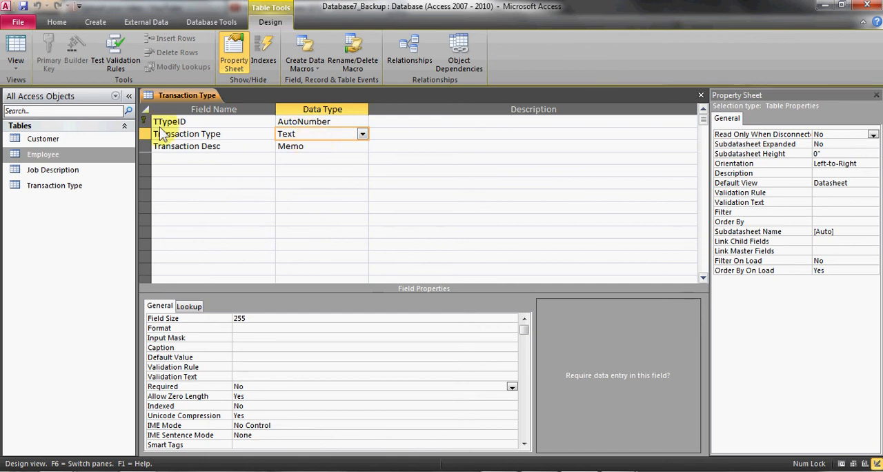
left_click(25, 43)
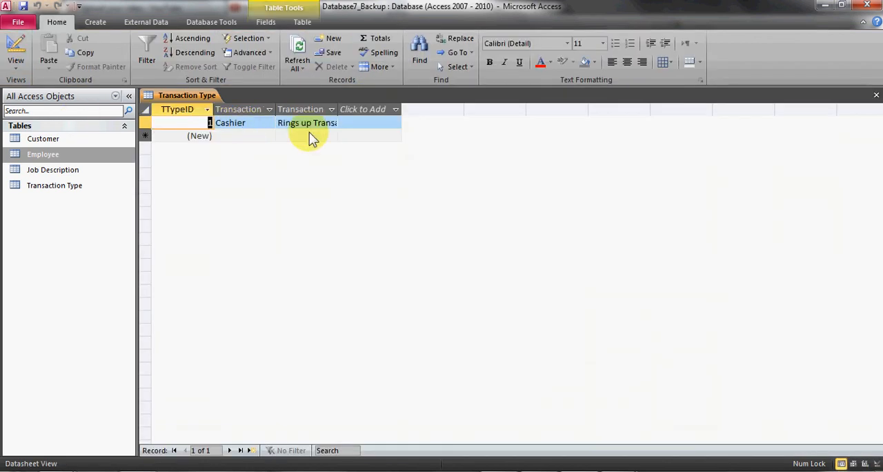
Add a second record with transaction type Supervisor, leaving its description blank
left_click(246, 135)
type("Supe")
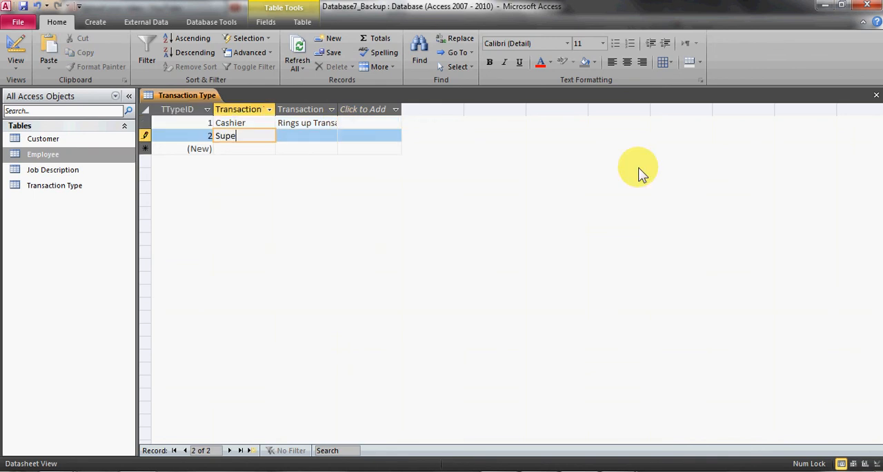
type("rvisor")
key("Tab")
type("B")
key("BackSpace")
key("Tab")
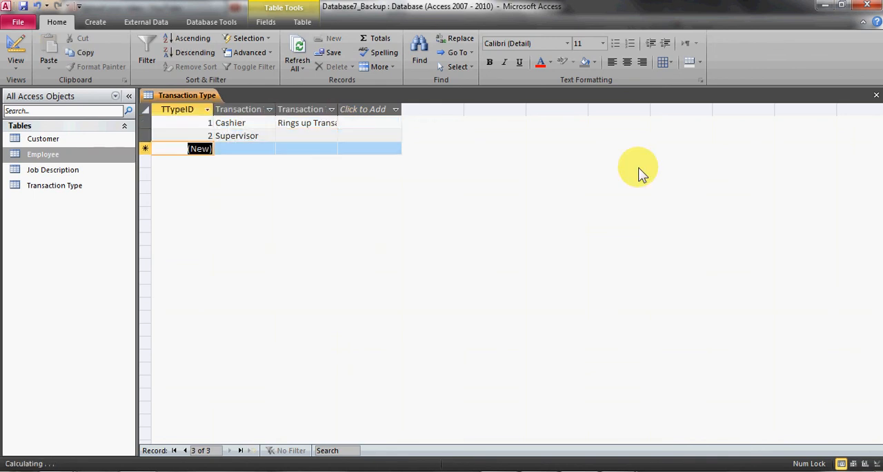
Add Bagger and Manager as the third and fourth records with blank descriptions, and save the table
key("Tab")
type("B")
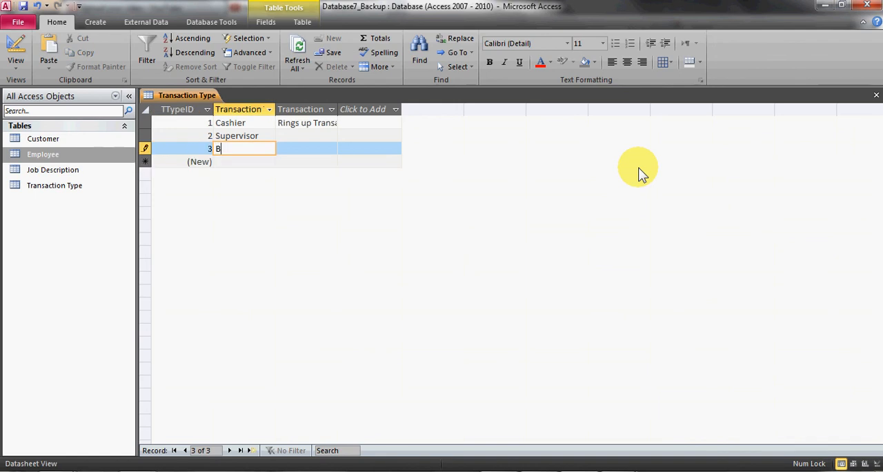
type("agger")
key("Tab")
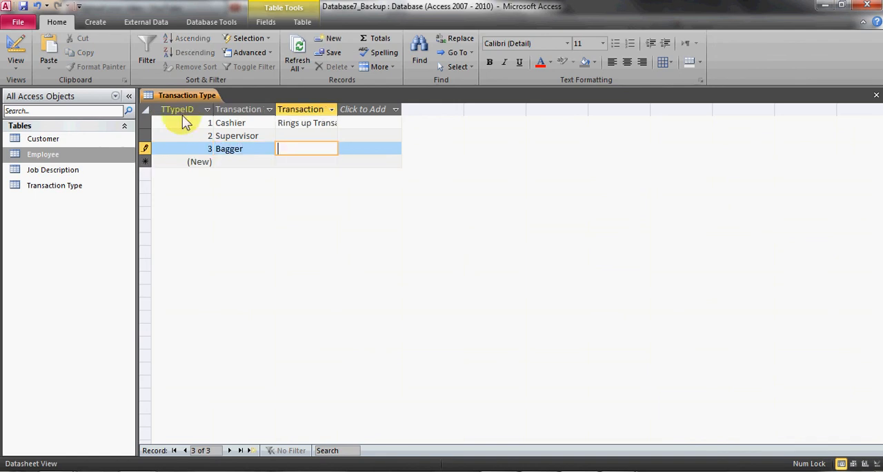
left_click(245, 160)
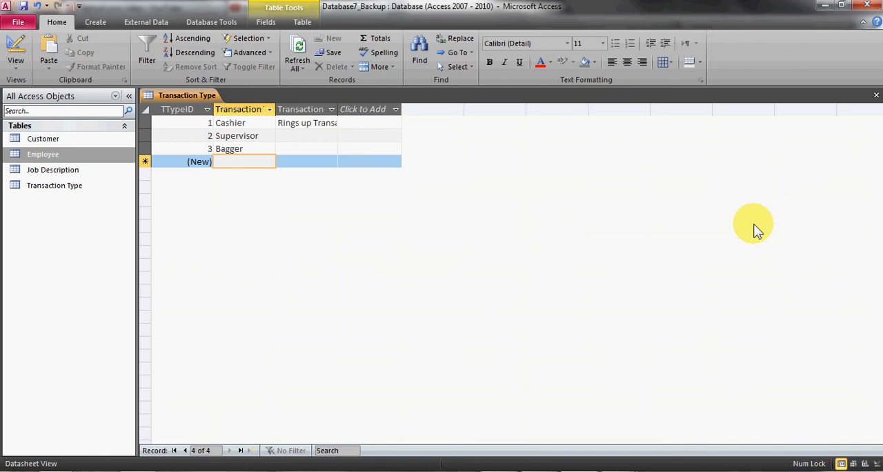
type("Manager")
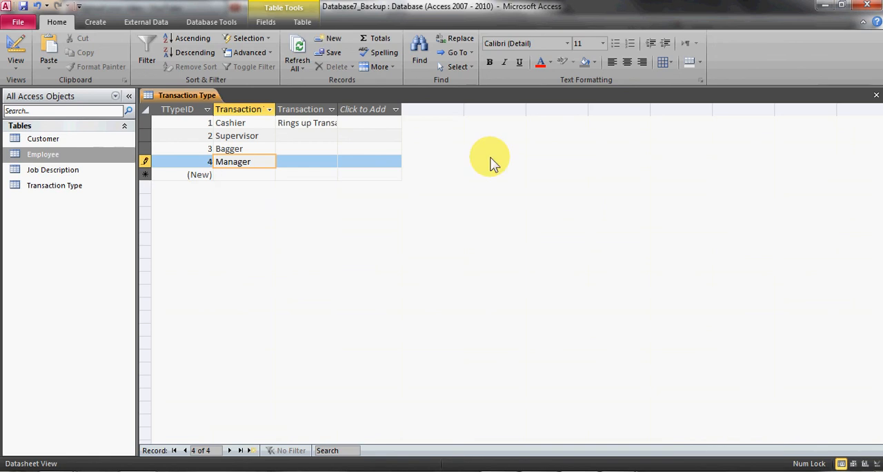
left_click(297, 163)
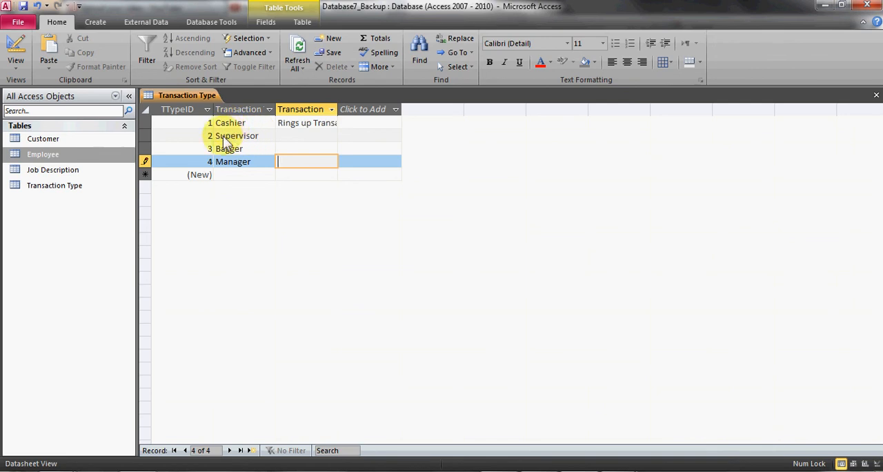
left_click(21, 6)
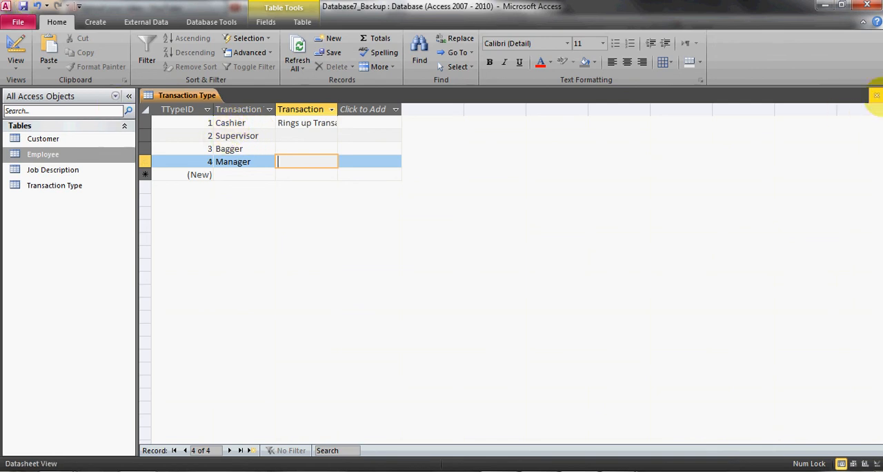
Close the Transaction Type table and create a new table saved as Transaction, opened in Design View
left_click(876, 95)
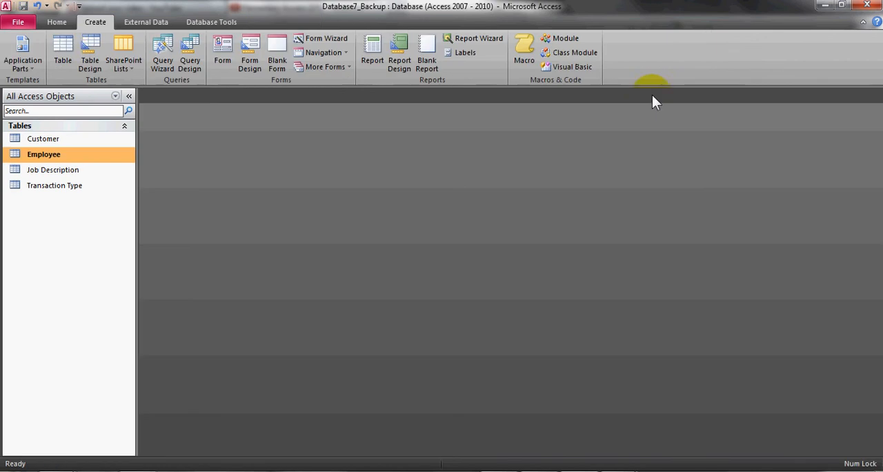
left_click(68, 50)
left_click(14, 42)
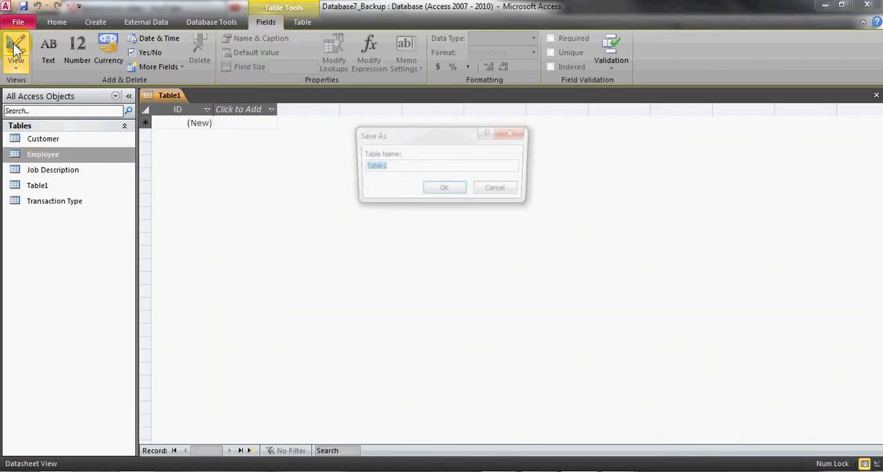
type("Trasn")
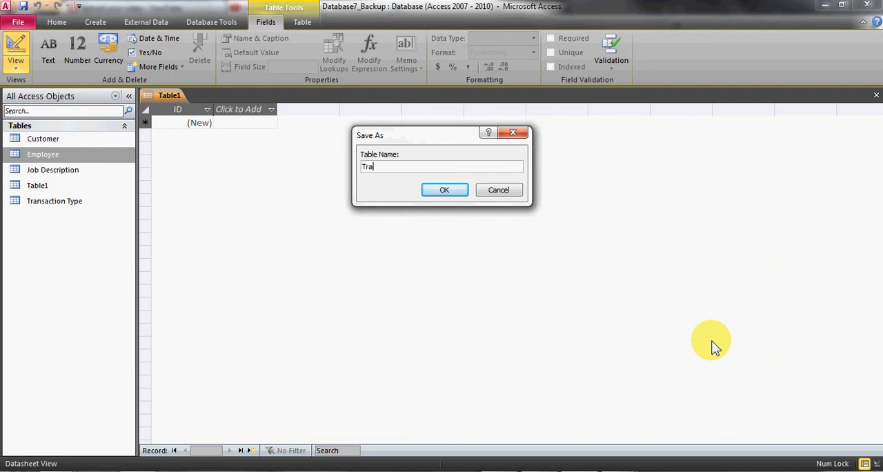
type("nsaction")
key("Return")
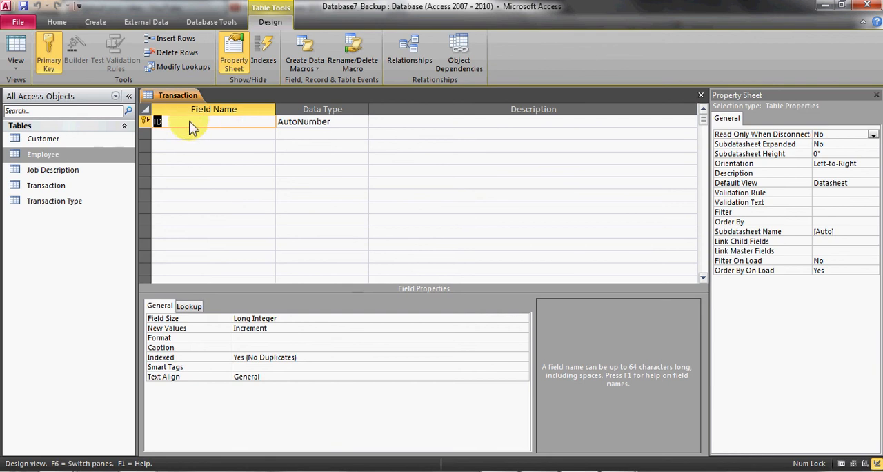
Rename the ID field as TransID and add a TType field with the Number data type
type("TransID")
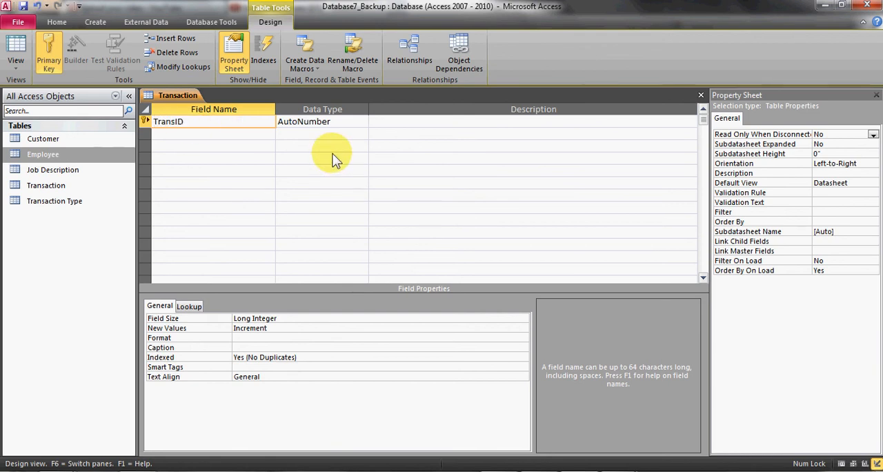
key("Tab")
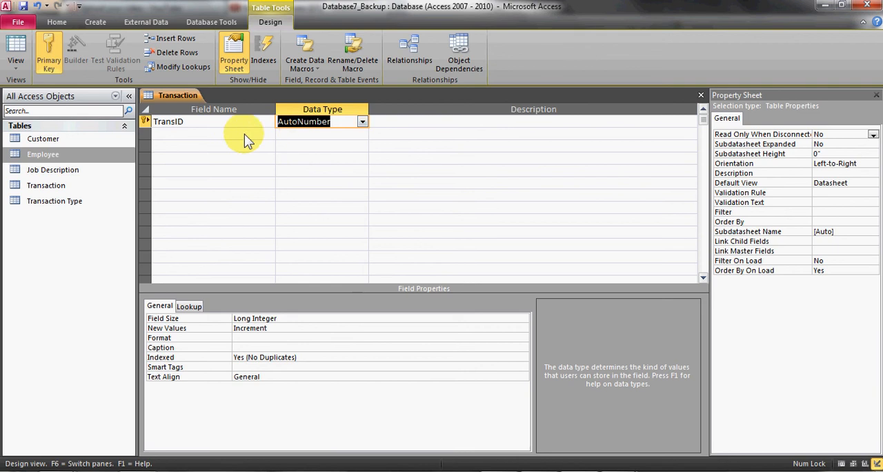
left_click(225, 134)
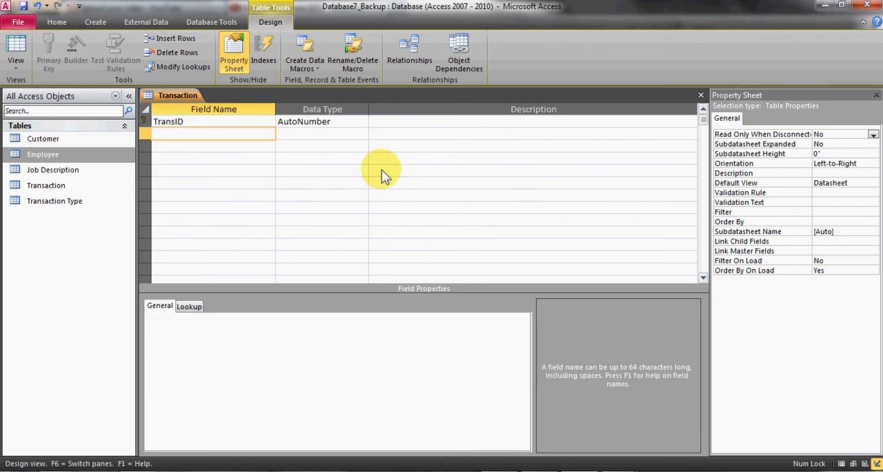
type("TType")
key("Tab")
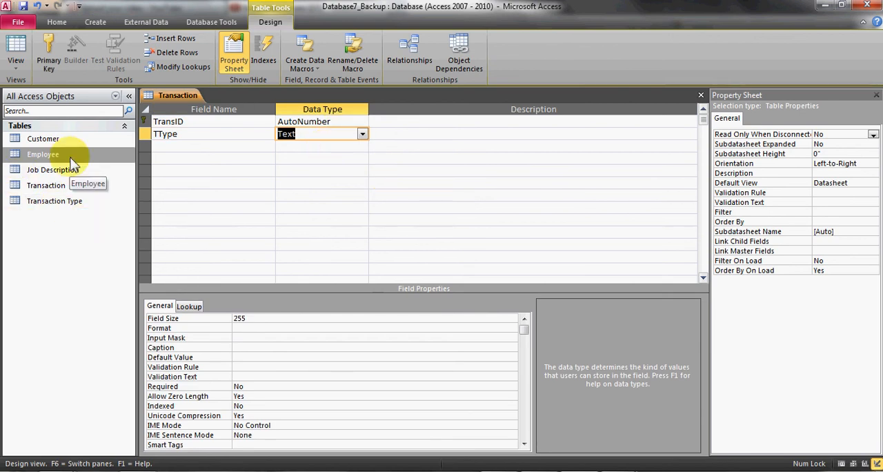
left_click(362, 134)
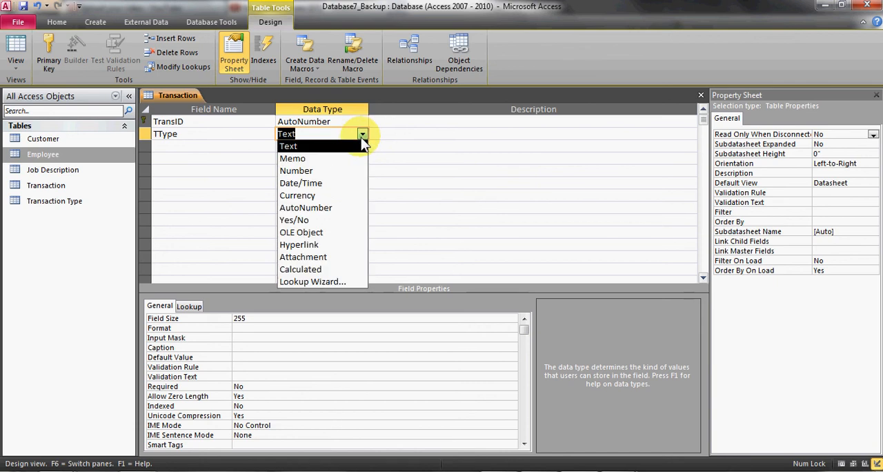
left_click(322, 171)
Add a Sales Dollars field to the Transaction table with the Currency data type
left_click(230, 148)
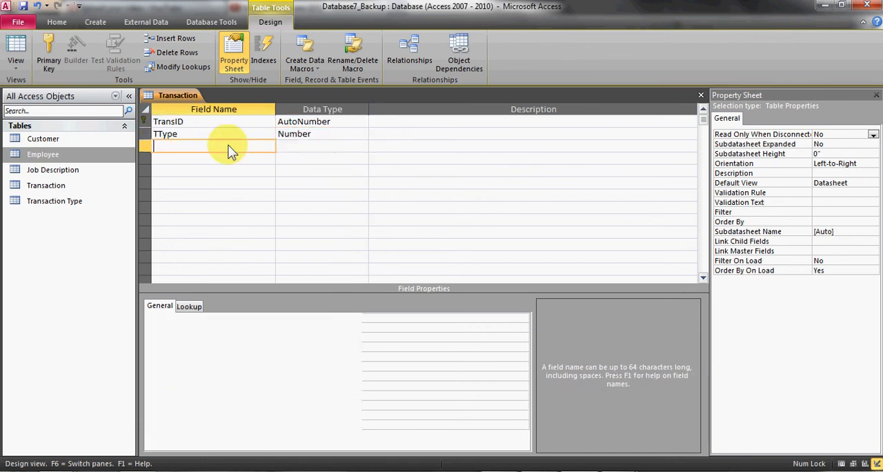
type("Sales Dollars")
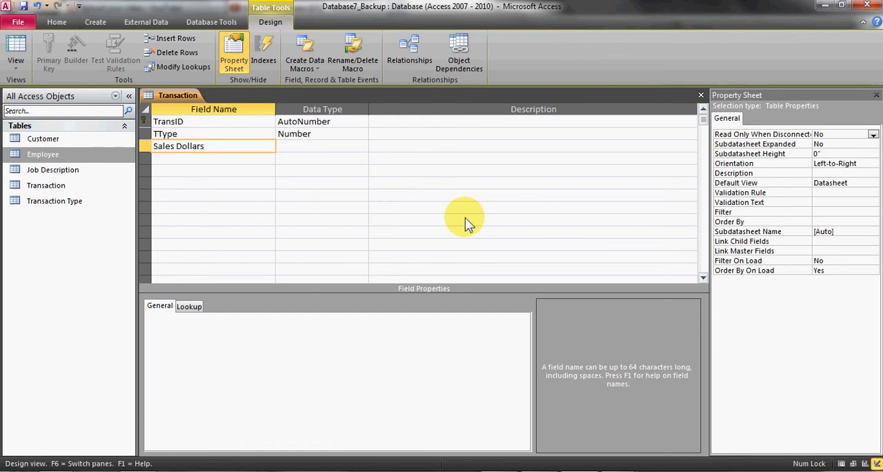
key("Tab")
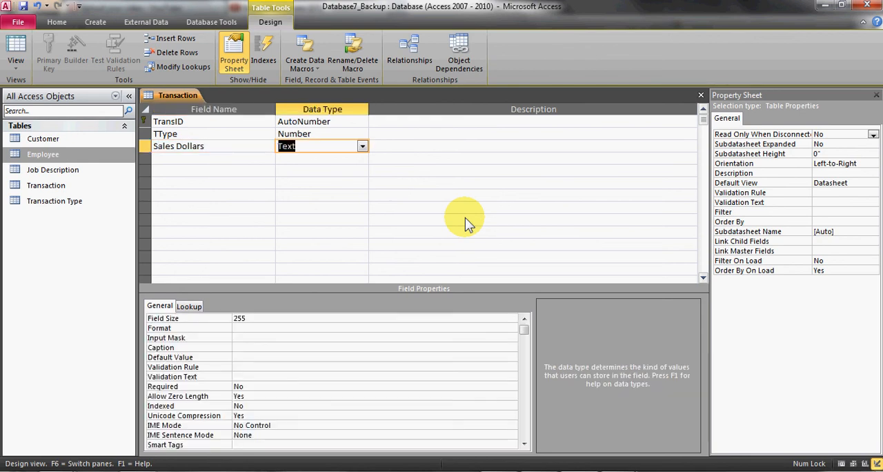
type("Empl")
key("BackSpace")
key("BackSpace")
key("BackSpace")
key("BackSpace")
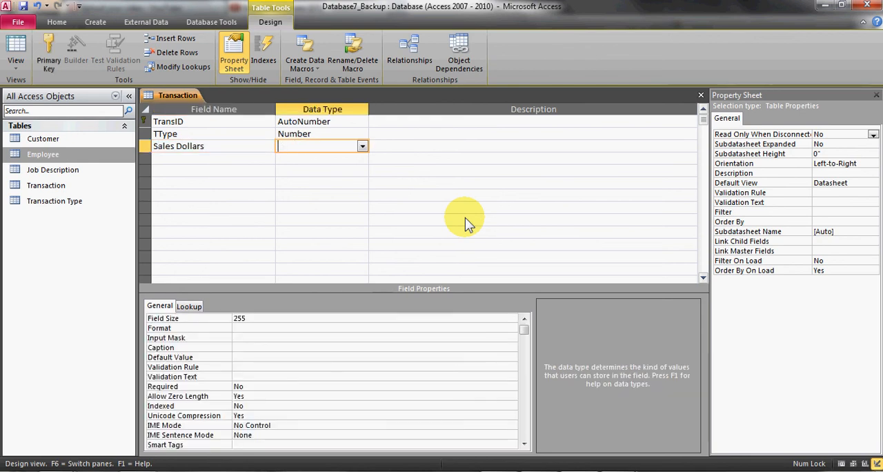
key("Tab")
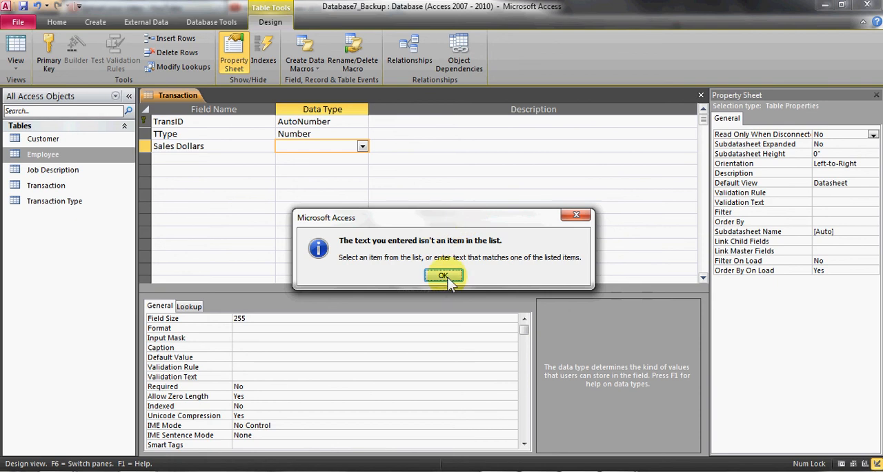
left_click(444, 276)
left_click(342, 278)
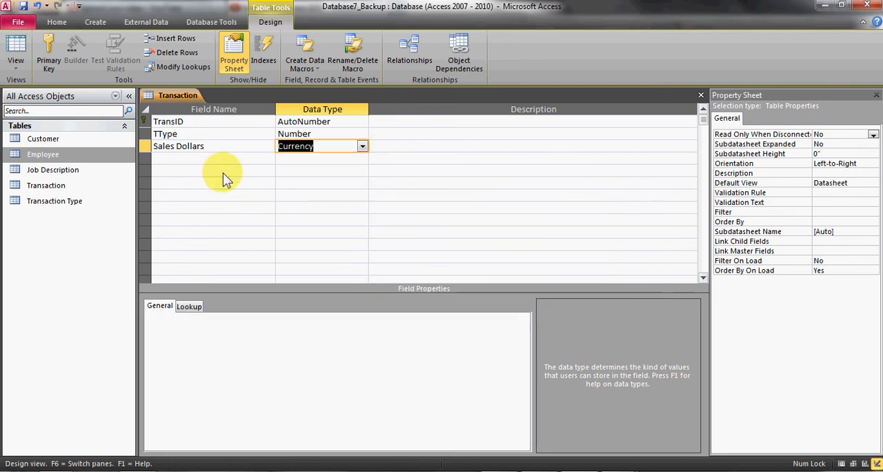
Add an EmplID field below Sales Dollars with the Number data type
left_click(227, 159)
type("EmplID")
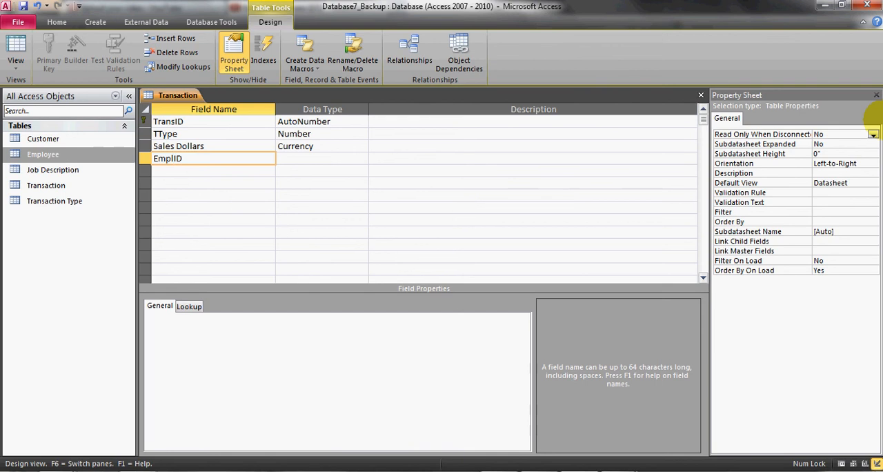
key("Tab")
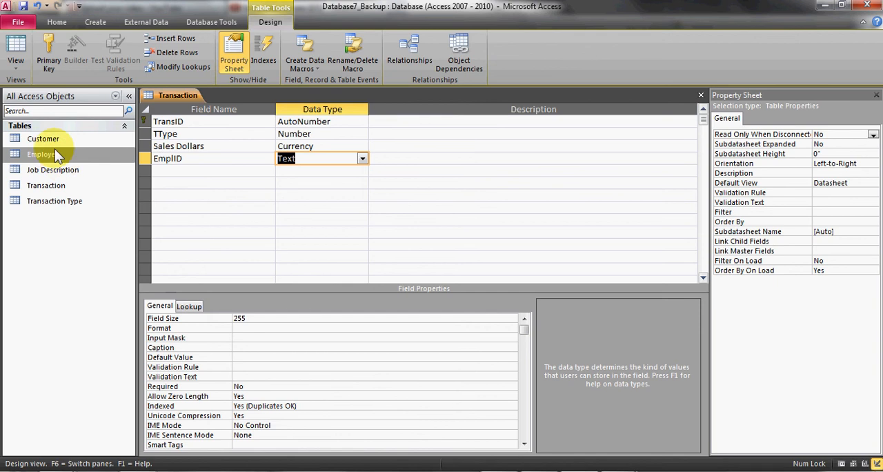
left_click(362, 158)
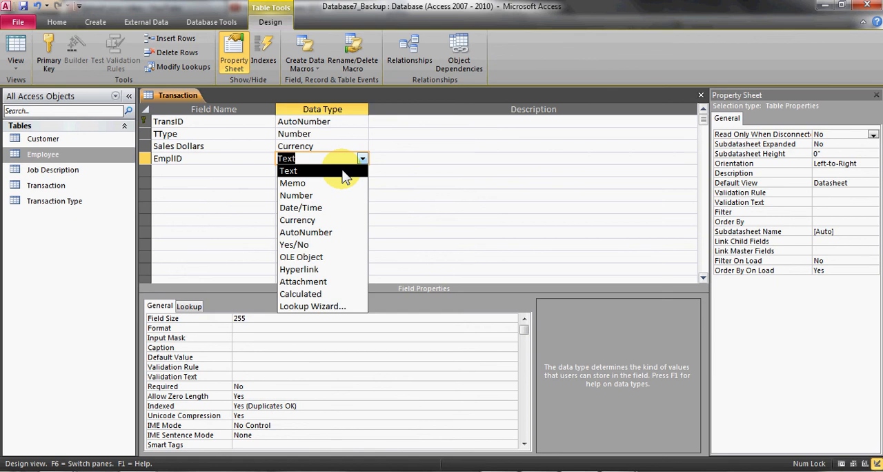
left_click(328, 196)
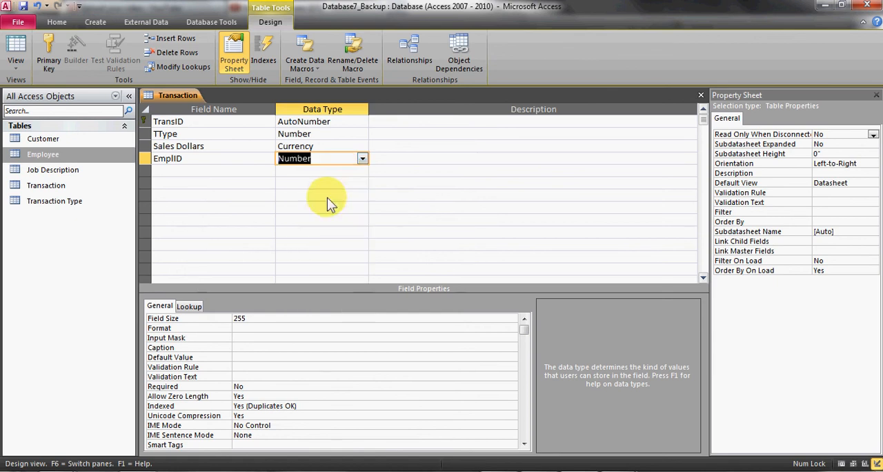
Add a CustID field with the Number data type, and save and close the Transaction table
left_click(222, 175)
type("CustID")
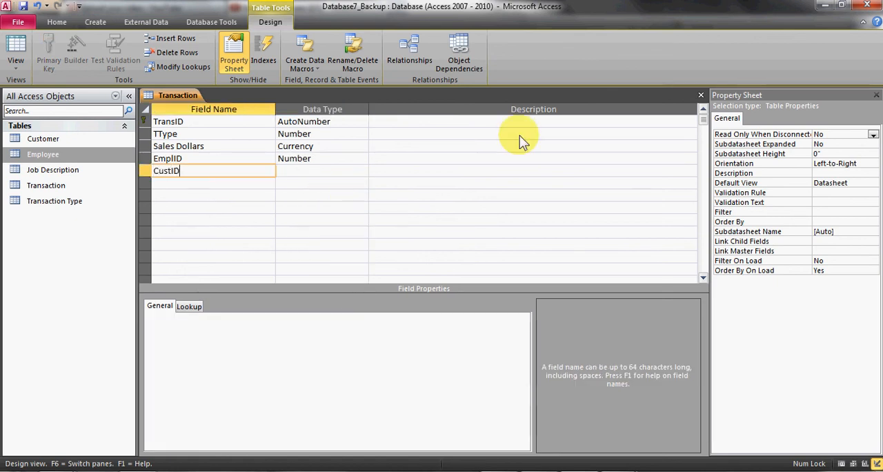
key("Tab")
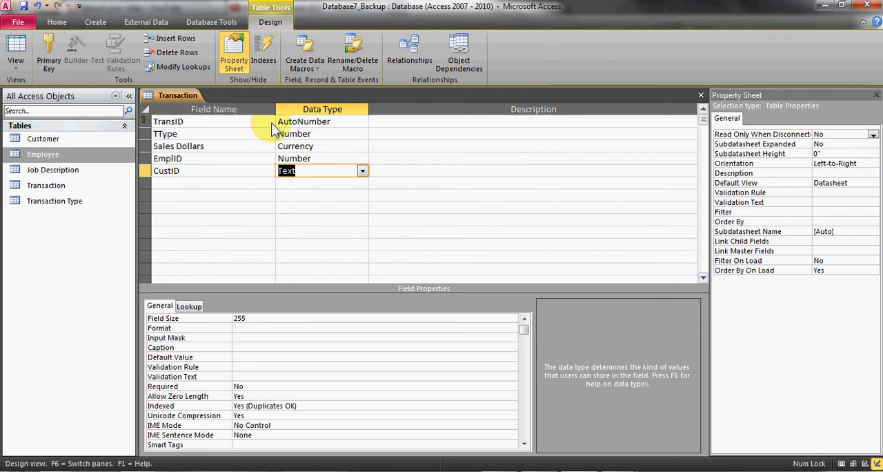
left_click(362, 170)
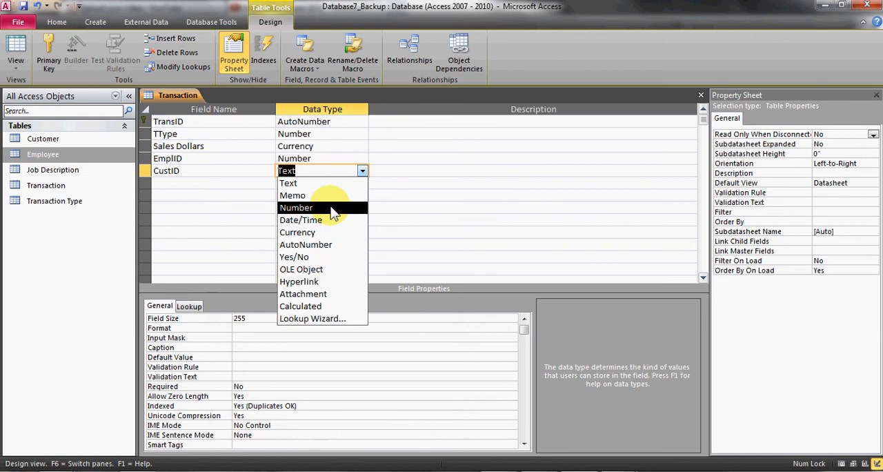
left_click(331, 208)
left_click(392, 169)
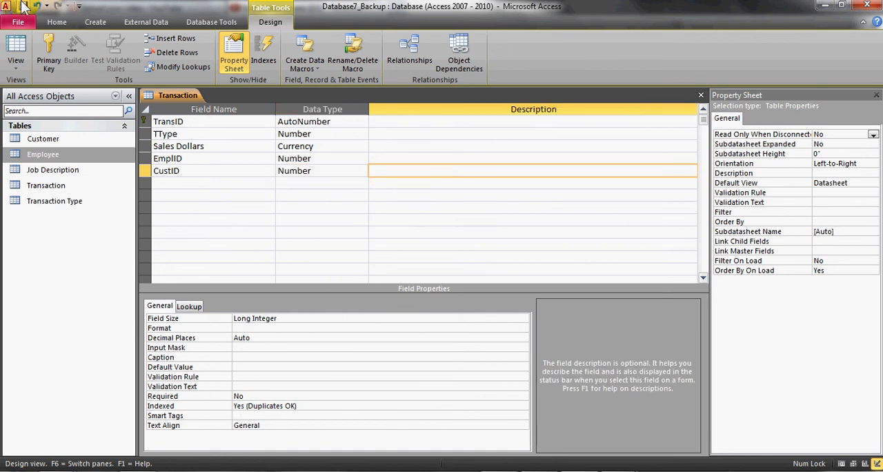
left_click(701, 96)
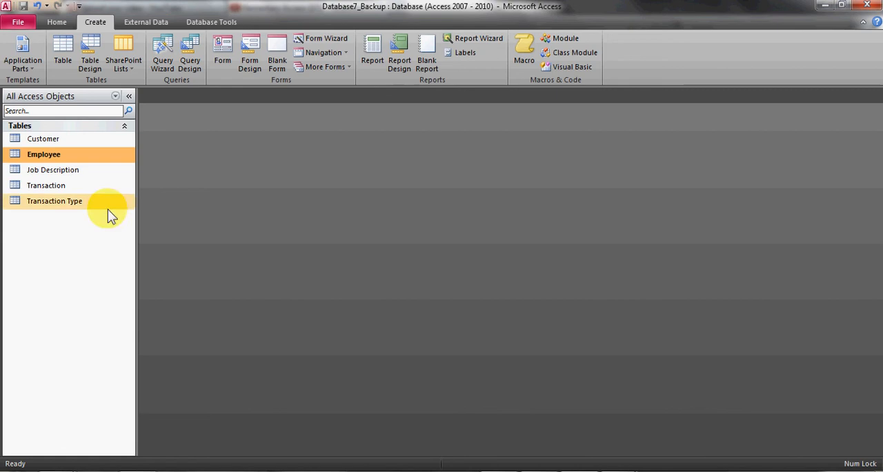
left_click(620, 471)
left_click(549, 418)
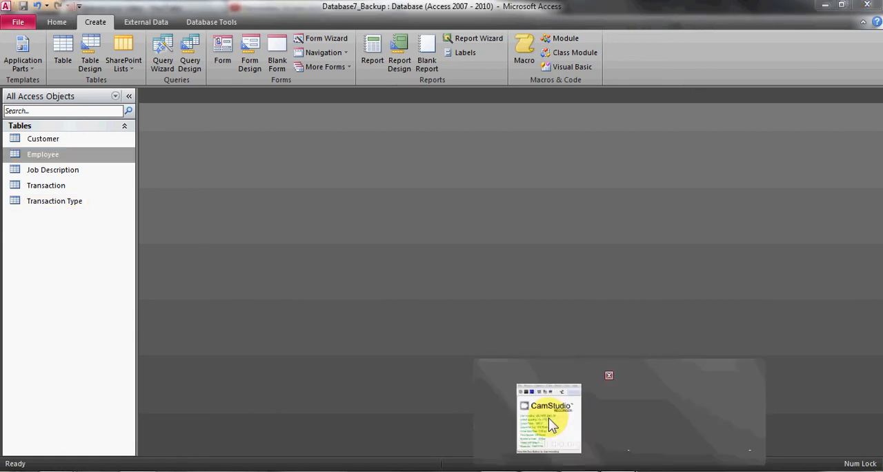